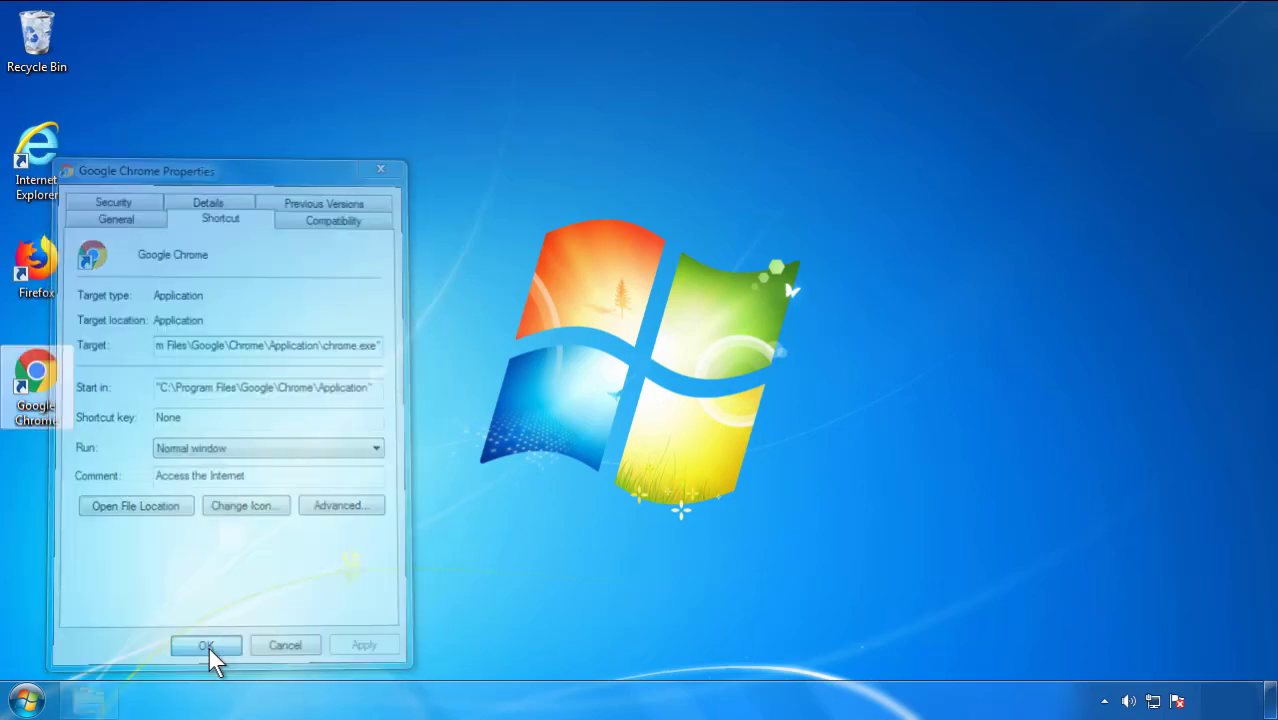
Step: Close the Google Chrome shortcut's Properties dialog and bring up the Start menu
{"action": "left_click", "coordinate": [27, 700]}
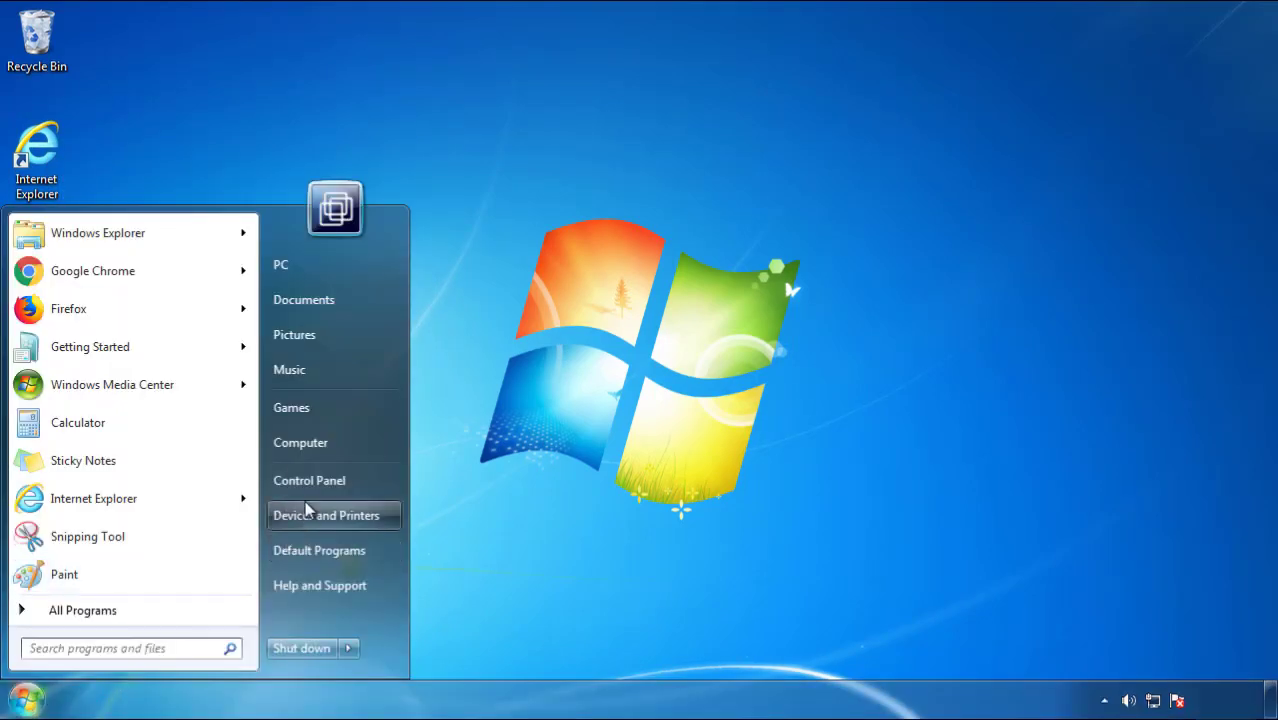
Step: Uninstall SearchMine 2.00 in Programs and Features, sorted newest-installed first, then close the window
{"action": "left_click", "coordinate": [320, 477]}
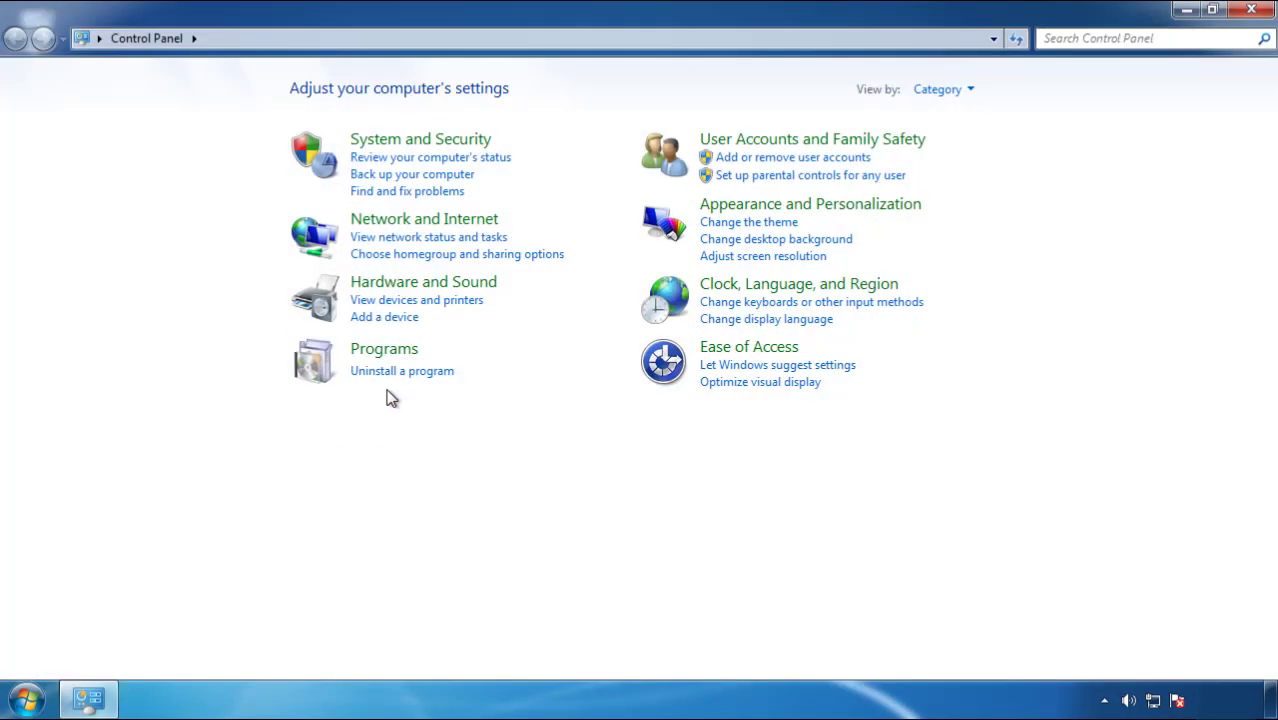
{"action": "left_click", "coordinate": [398, 372]}
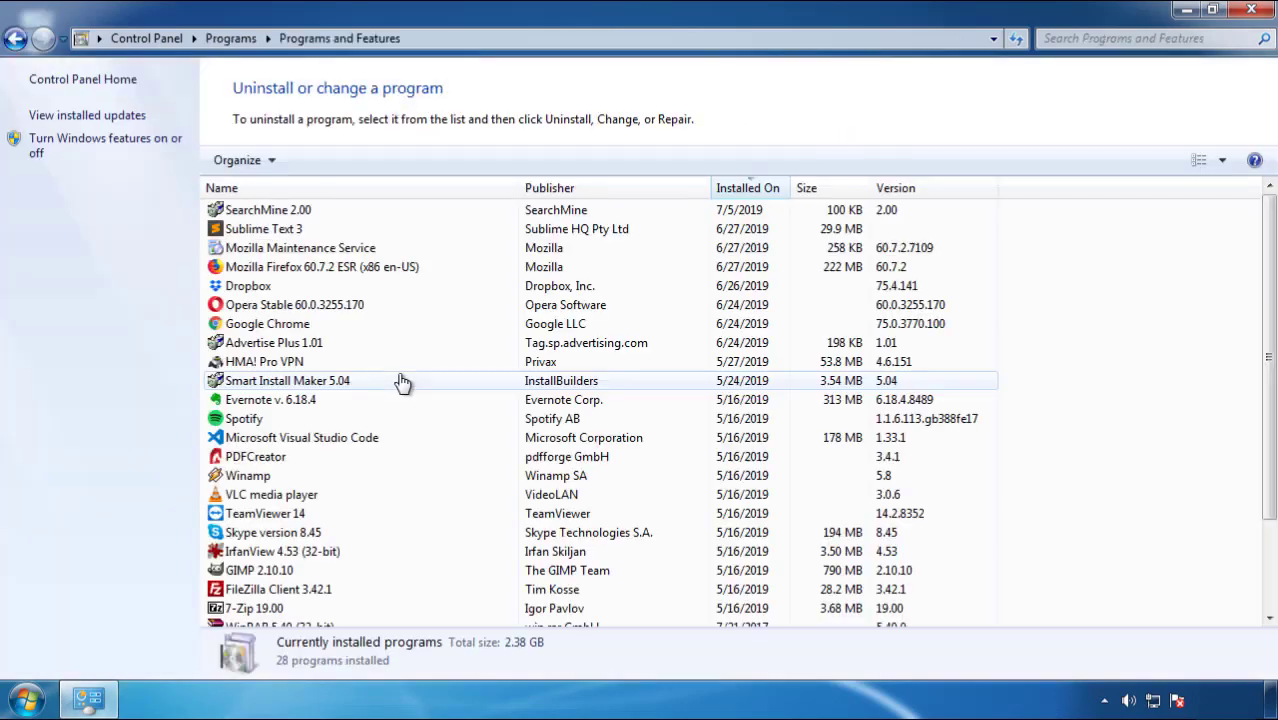
{"action": "left_click", "coordinate": [749, 190]}
{"action": "left_click", "coordinate": [743, 193]}
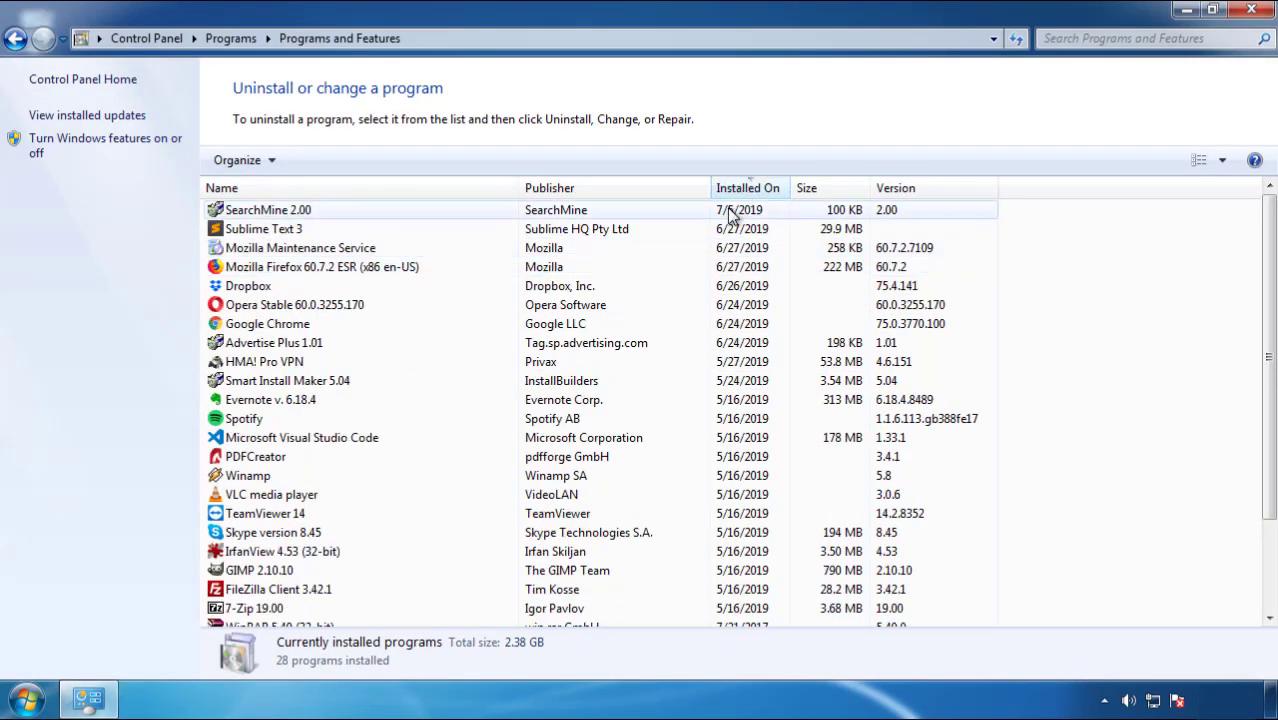
{"action": "left_click", "coordinate": [268, 212]}
{"action": "left_click", "coordinate": [318, 160]}
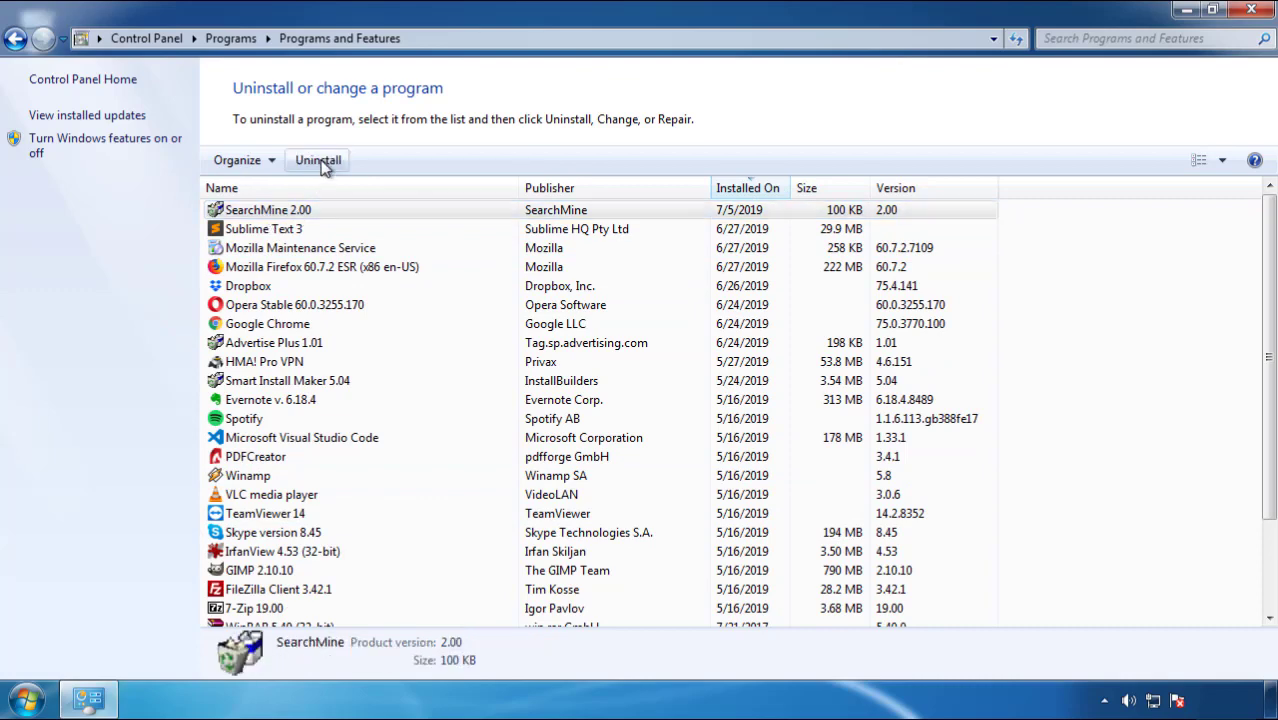
{"action": "left_click", "coordinate": [741, 527]}
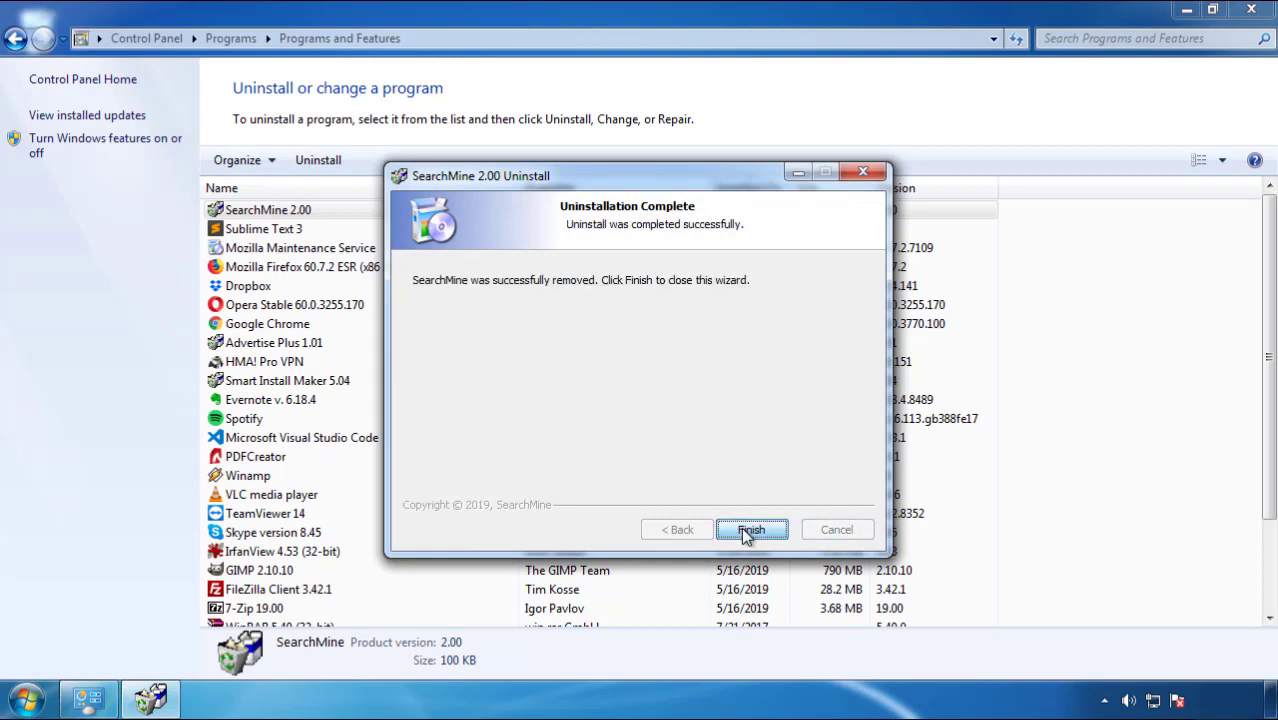
{"action": "left_click", "coordinate": [741, 527]}
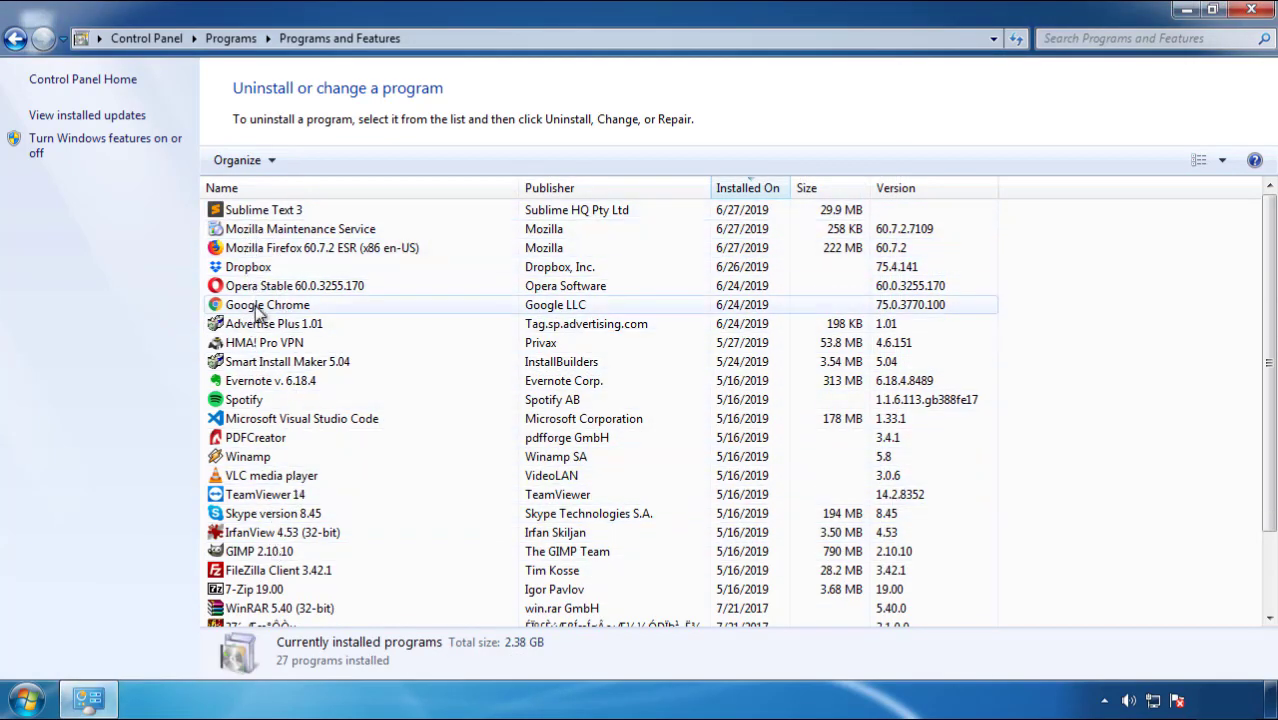
{"action": "left_click", "coordinate": [1252, 12]}
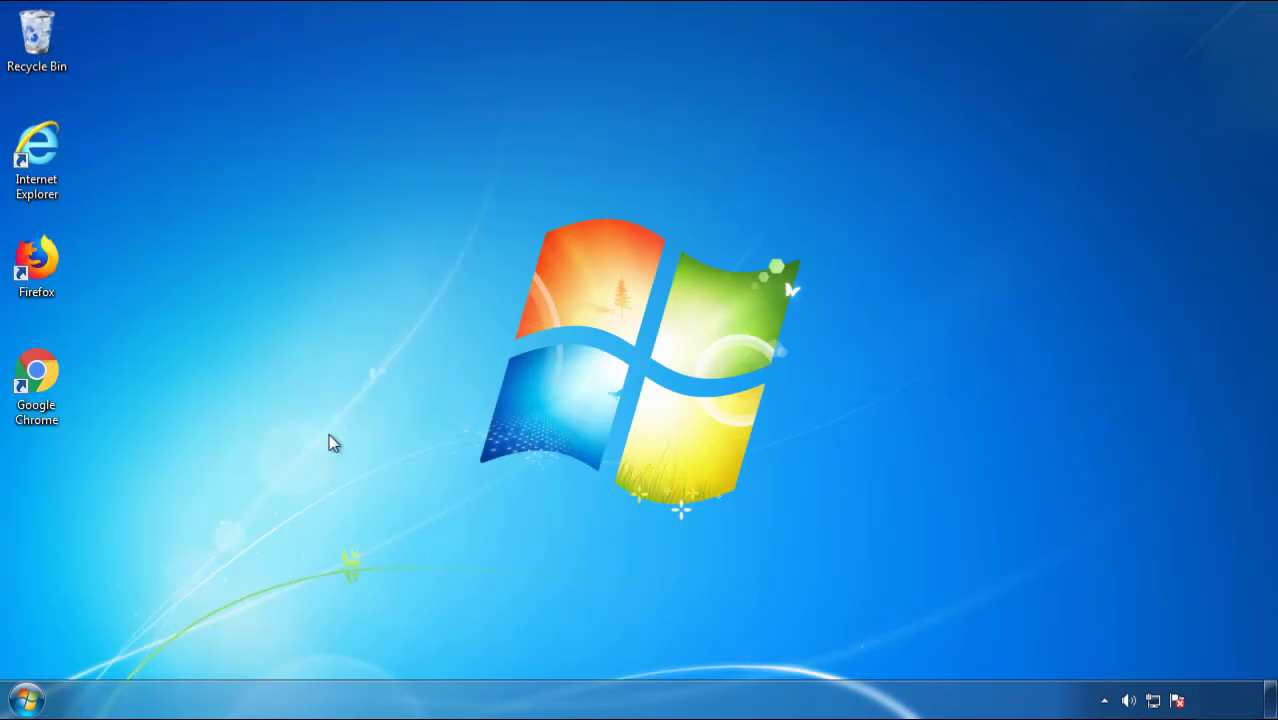
Step: Restart Windows and boot into Safe Mode from the Advanced Boot Options menu
{"action": "left_click", "coordinate": [24, 700]}
{"action": "mouse_move", "coordinate": [346, 650]}
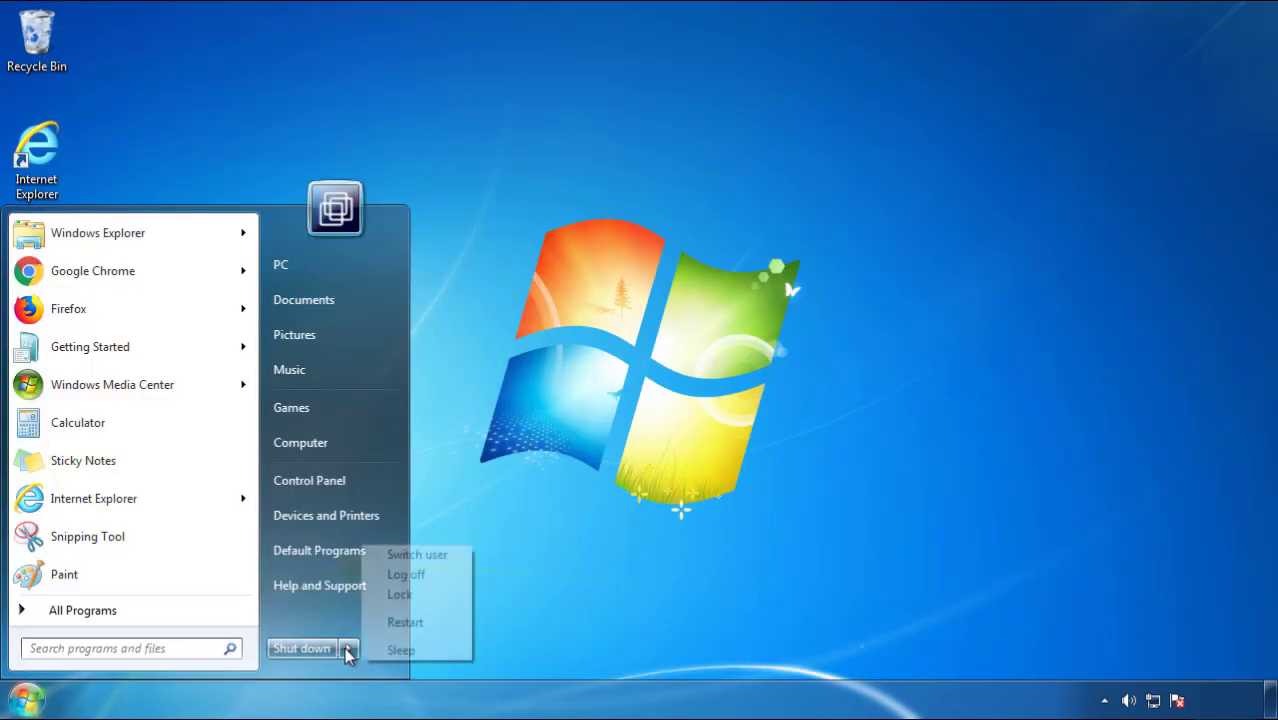
{"action": "left_click", "coordinate": [665, 545]}
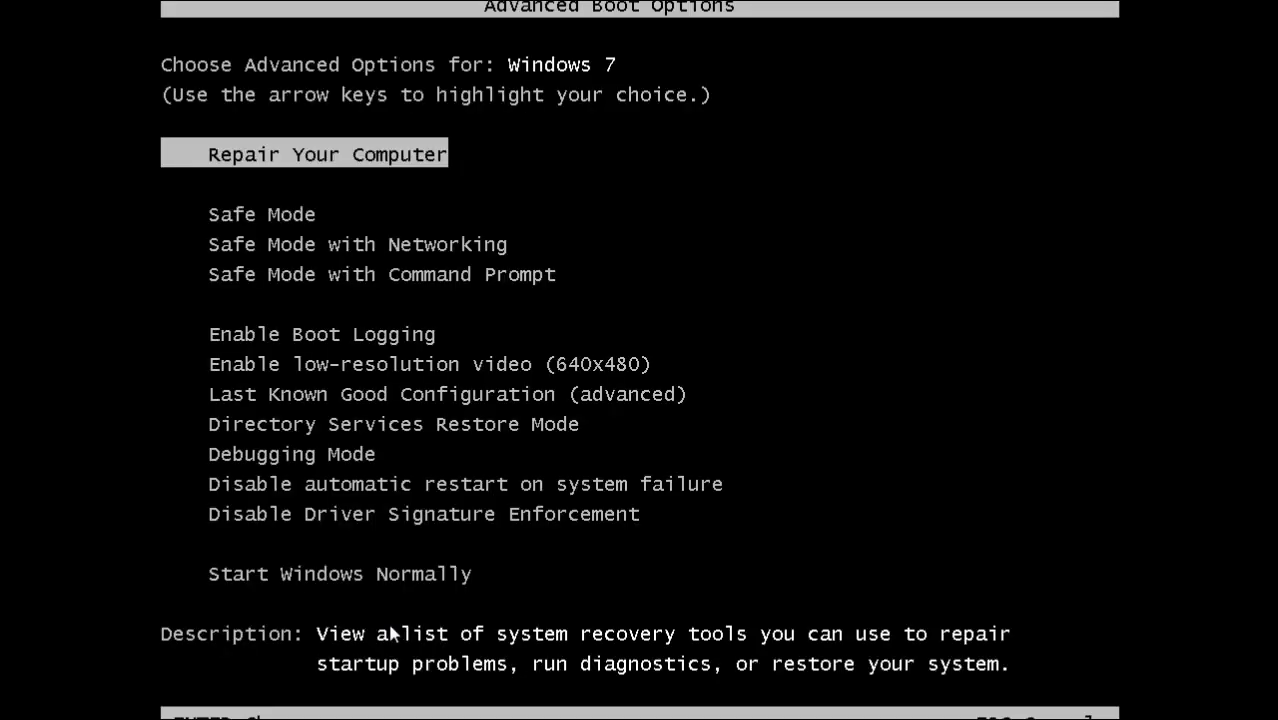
{"action": "key", "text": "Down"}
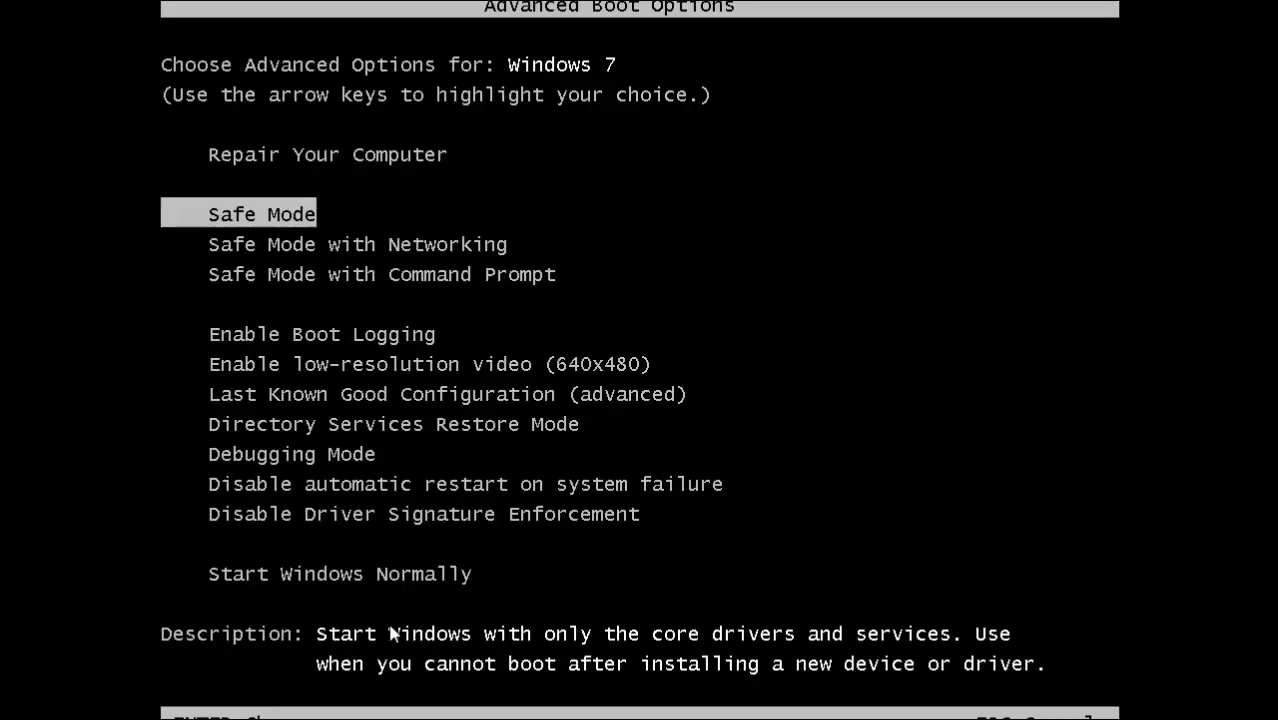
{"action": "key", "text": "Return"}
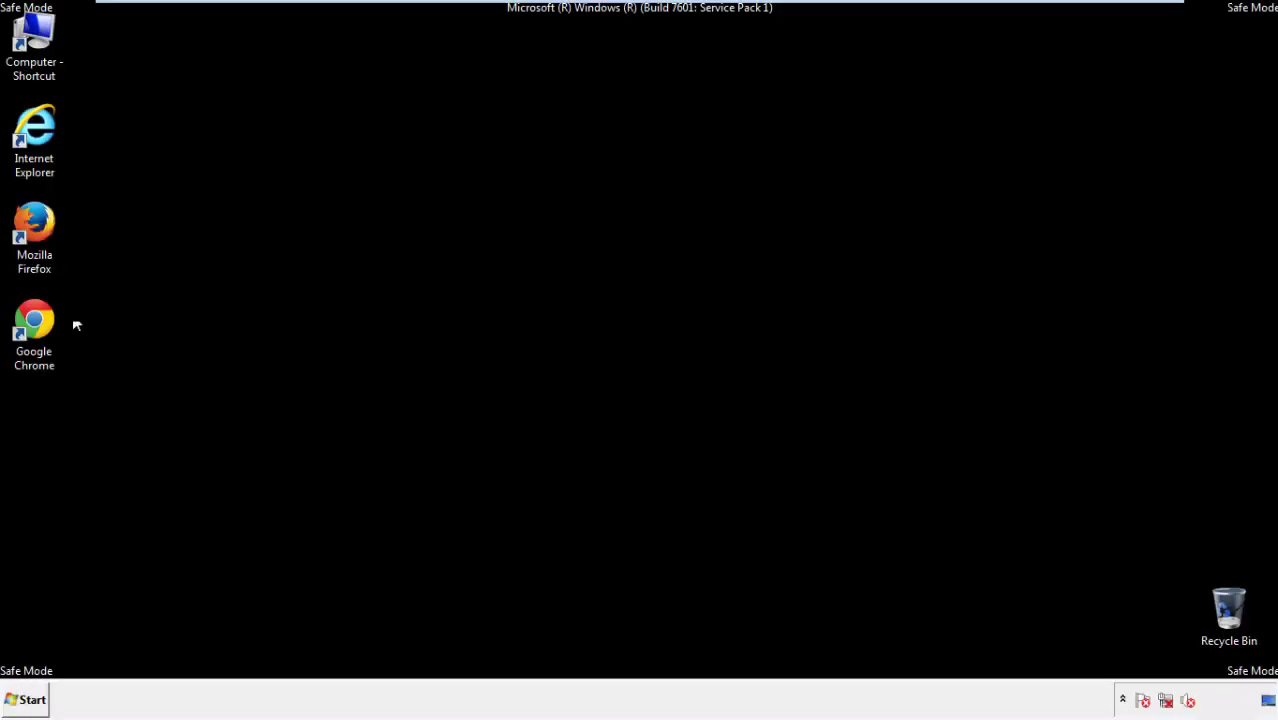
Step: Launch Firefox without making it the default browser, and toggle the Menu Bar off and back on
{"action": "double_click", "coordinate": [45, 232]}
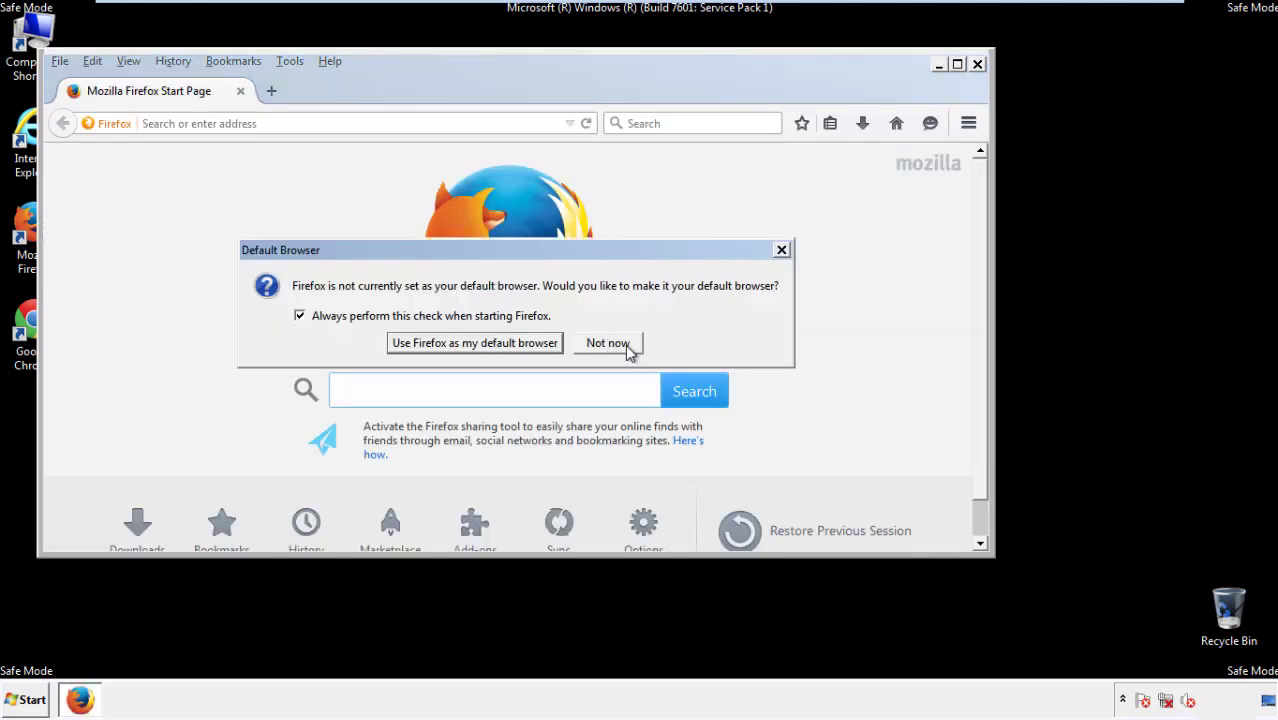
{"action": "left_click", "coordinate": [610, 343]}
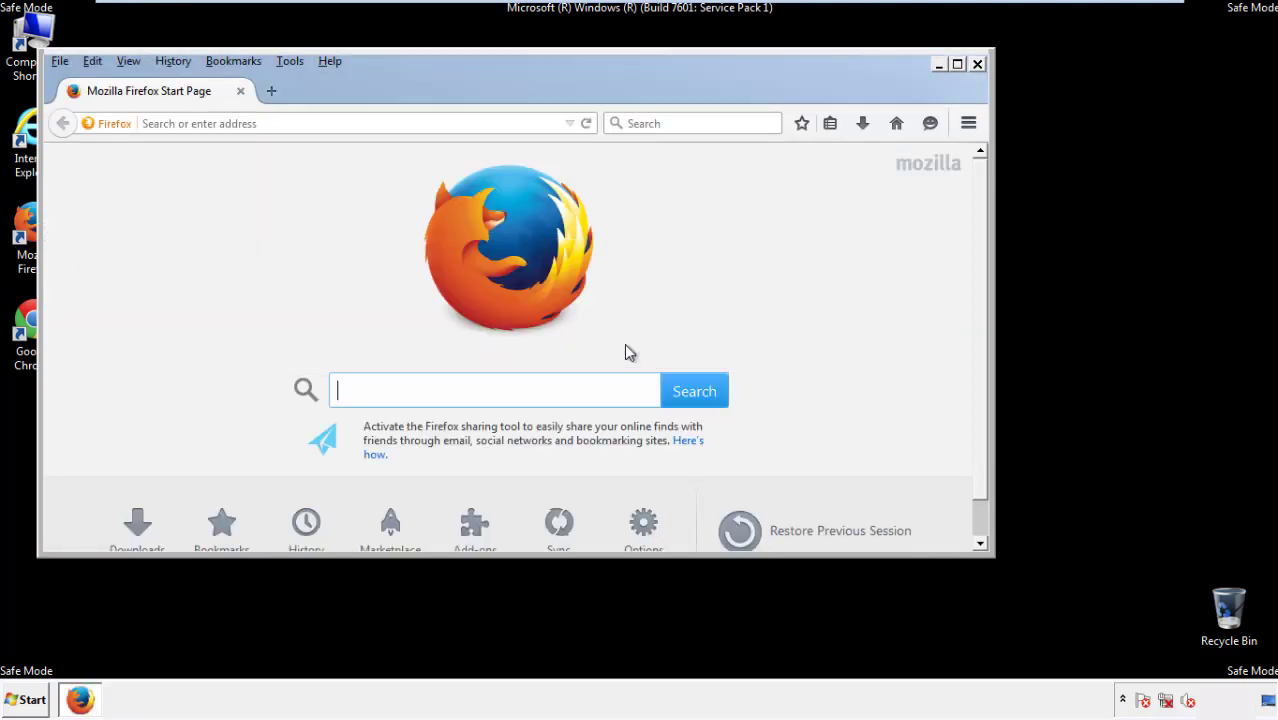
{"action": "right_click", "coordinate": [393, 89]}
{"action": "left_click", "coordinate": [430, 150]}
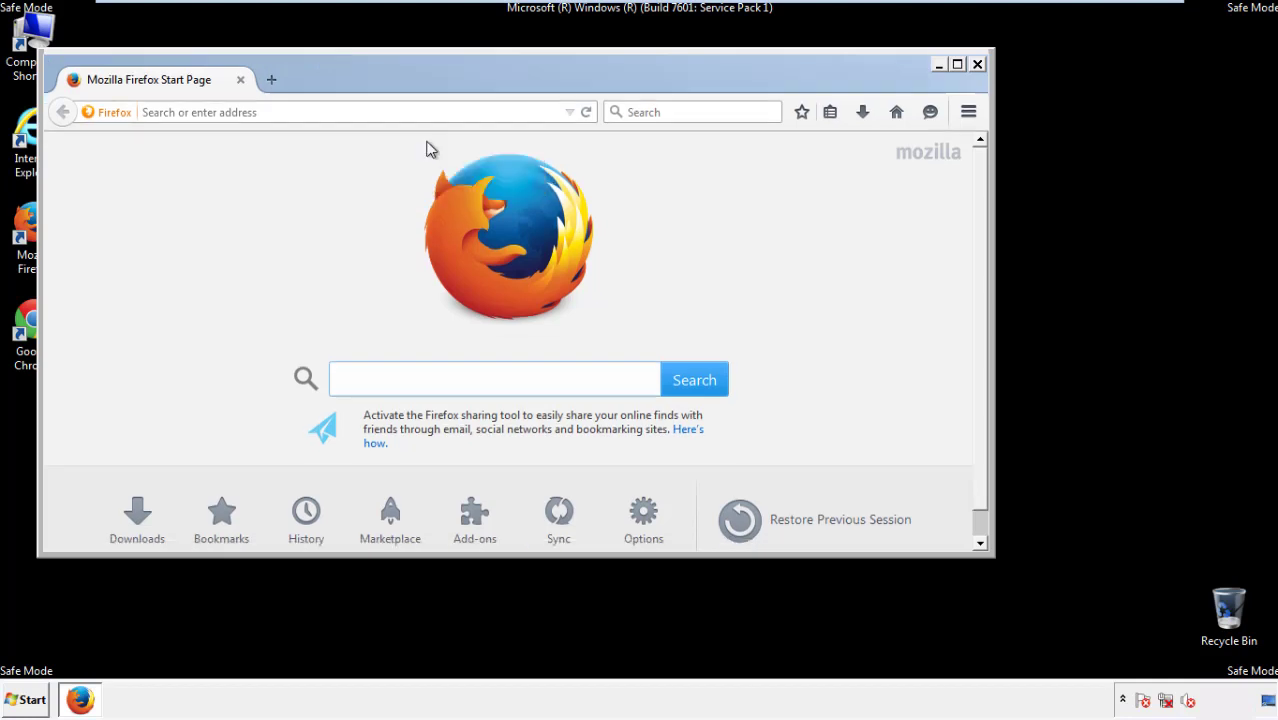
{"action": "right_click", "coordinate": [402, 82]}
{"action": "left_click", "coordinate": [420, 154]}
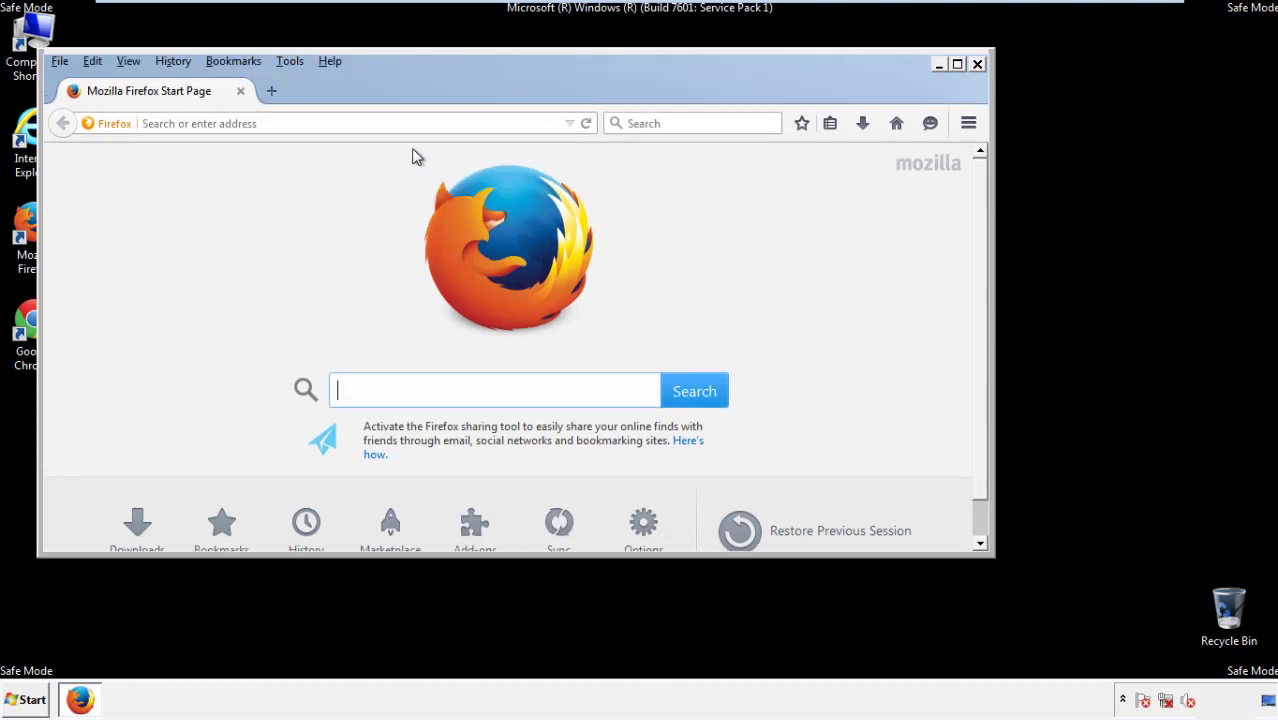
{"action": "left_click", "coordinate": [178, 63]}
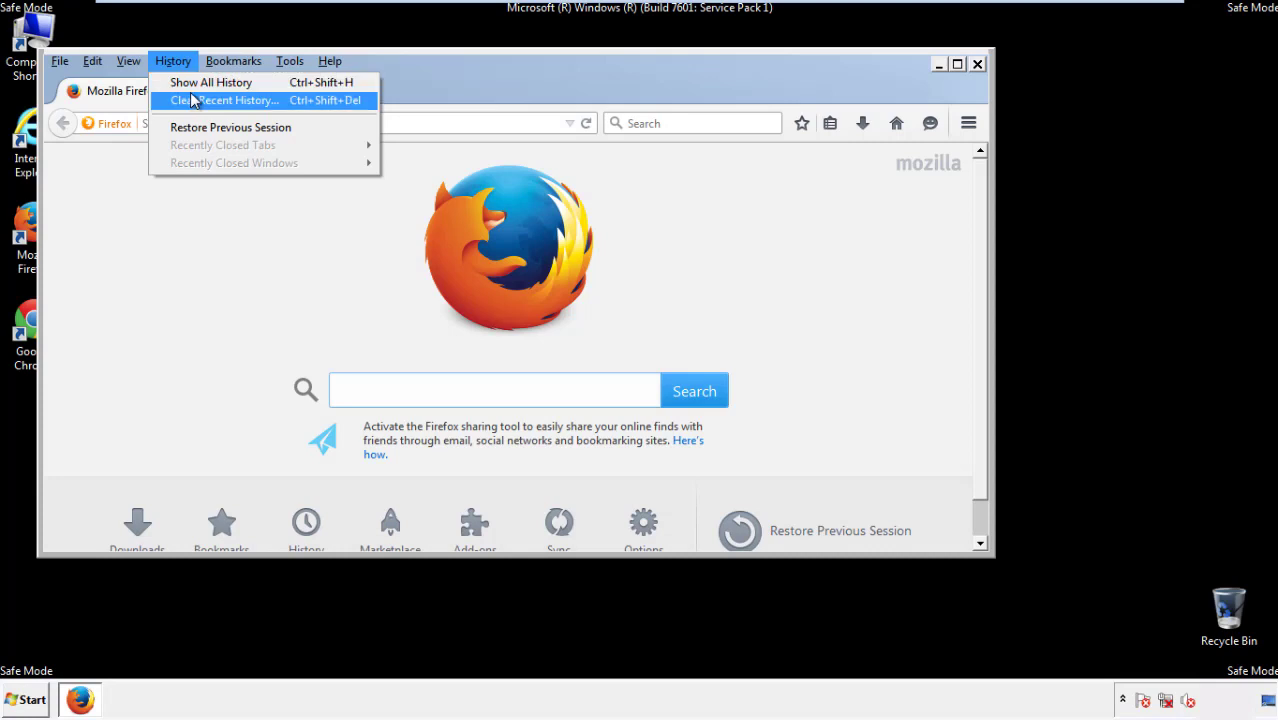
Step: Clear Firefox's recent history for the Everything time range with all items checked
{"action": "left_click", "coordinate": [193, 99]}
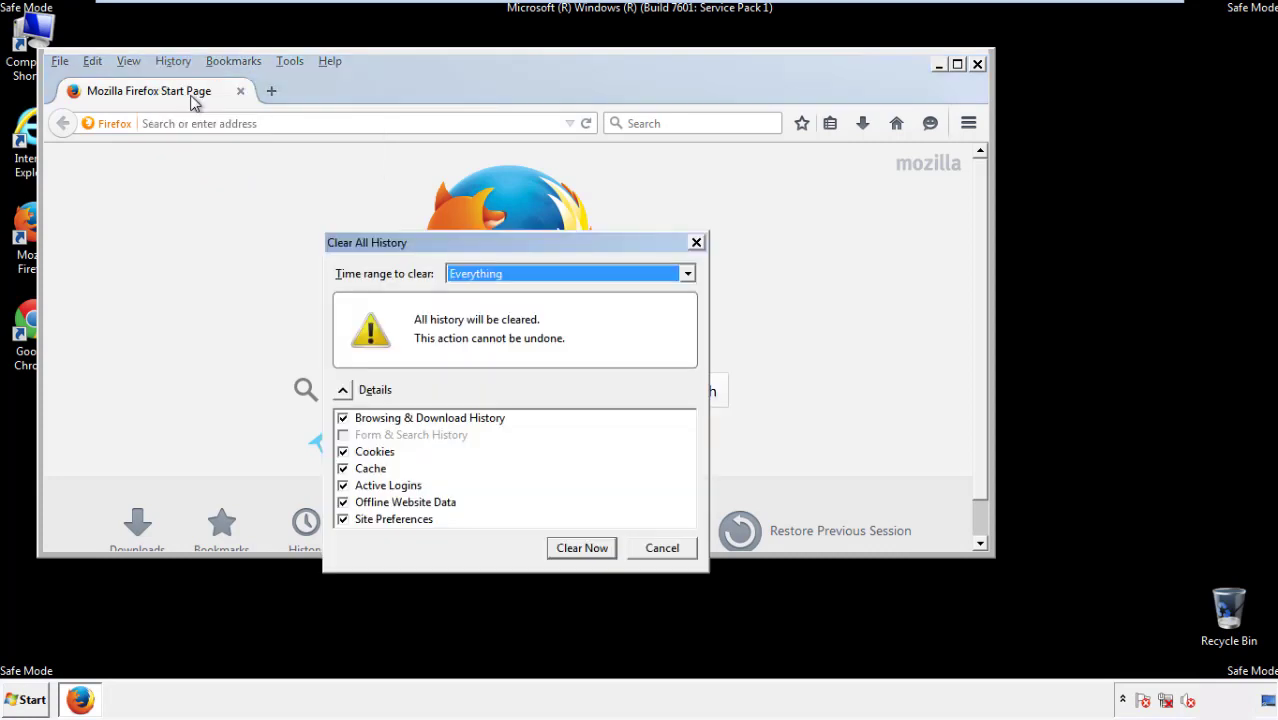
{"action": "left_click", "coordinate": [470, 275]}
{"action": "left_click", "coordinate": [480, 376]}
{"action": "left_click", "coordinate": [342, 502]}
{"action": "left_click", "coordinate": [342, 502]}
{"action": "left_click", "coordinate": [344, 519]}
{"action": "left_click", "coordinate": [344, 519]}
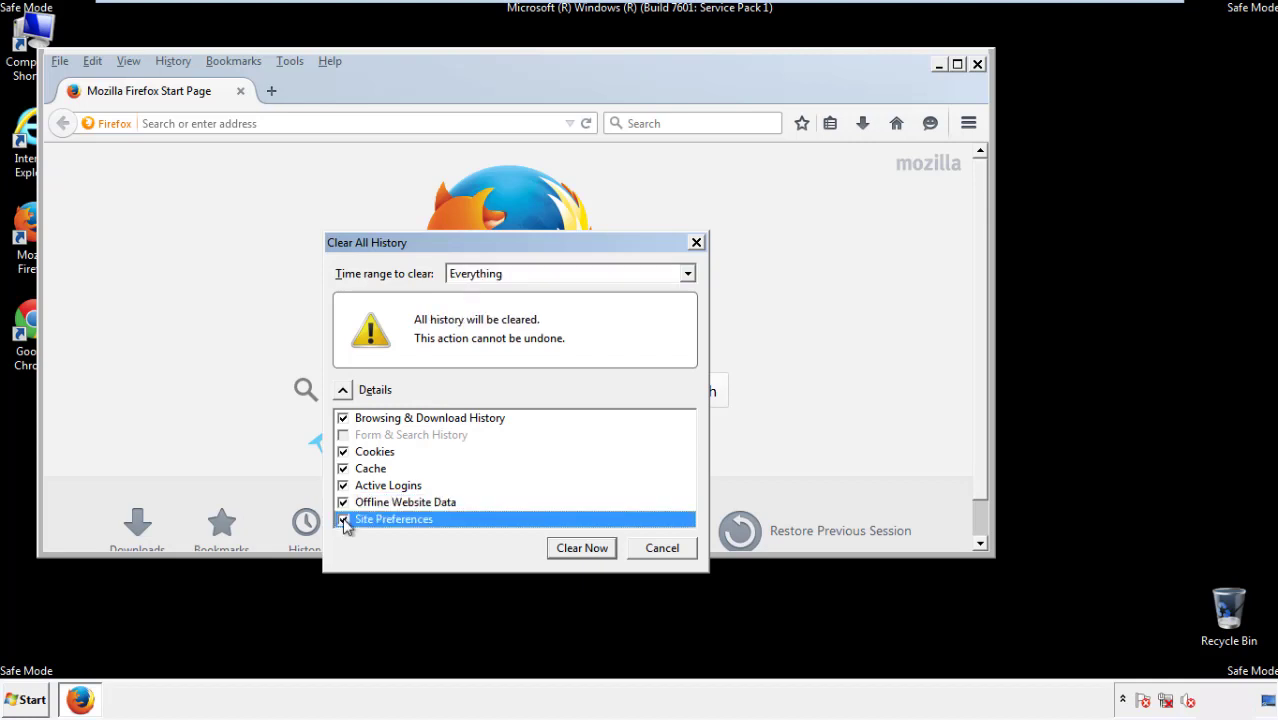
{"action": "left_click", "coordinate": [581, 549]}
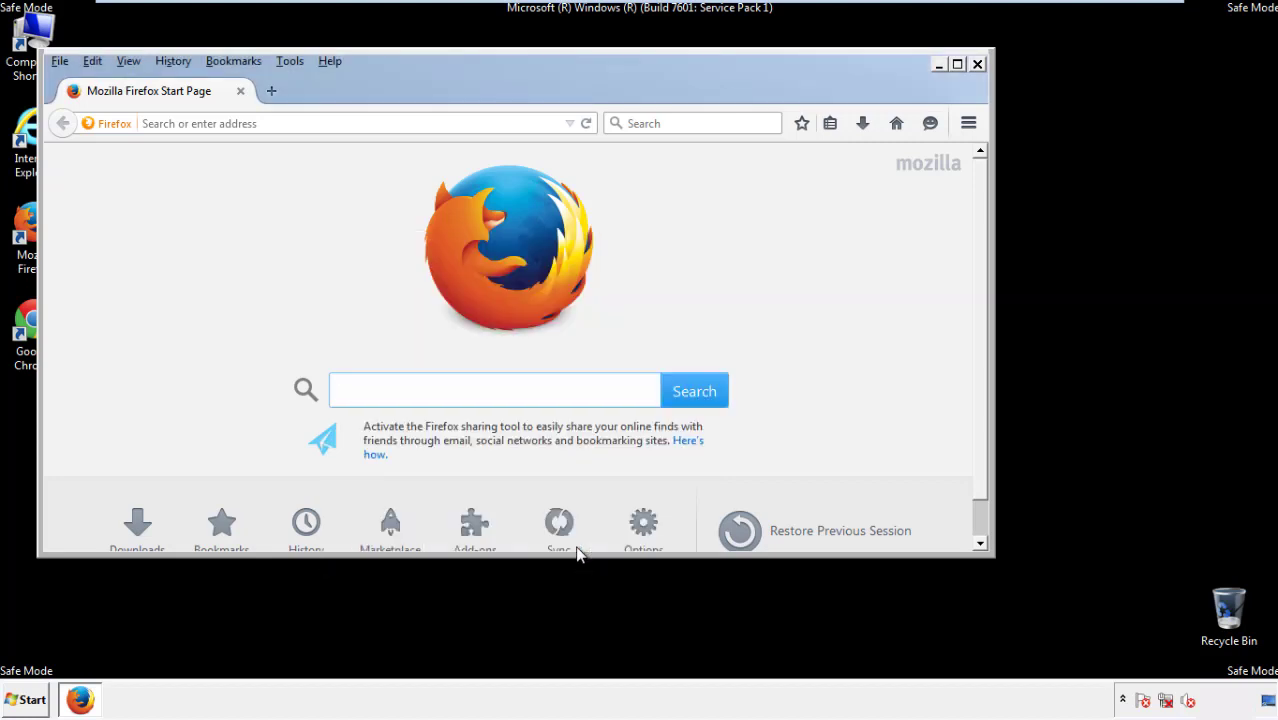
Step: Refresh Firefox to defaults from Troubleshooting Information, decline the default-browser prompt, and close Firefox
{"action": "left_click", "coordinate": [329, 61]}
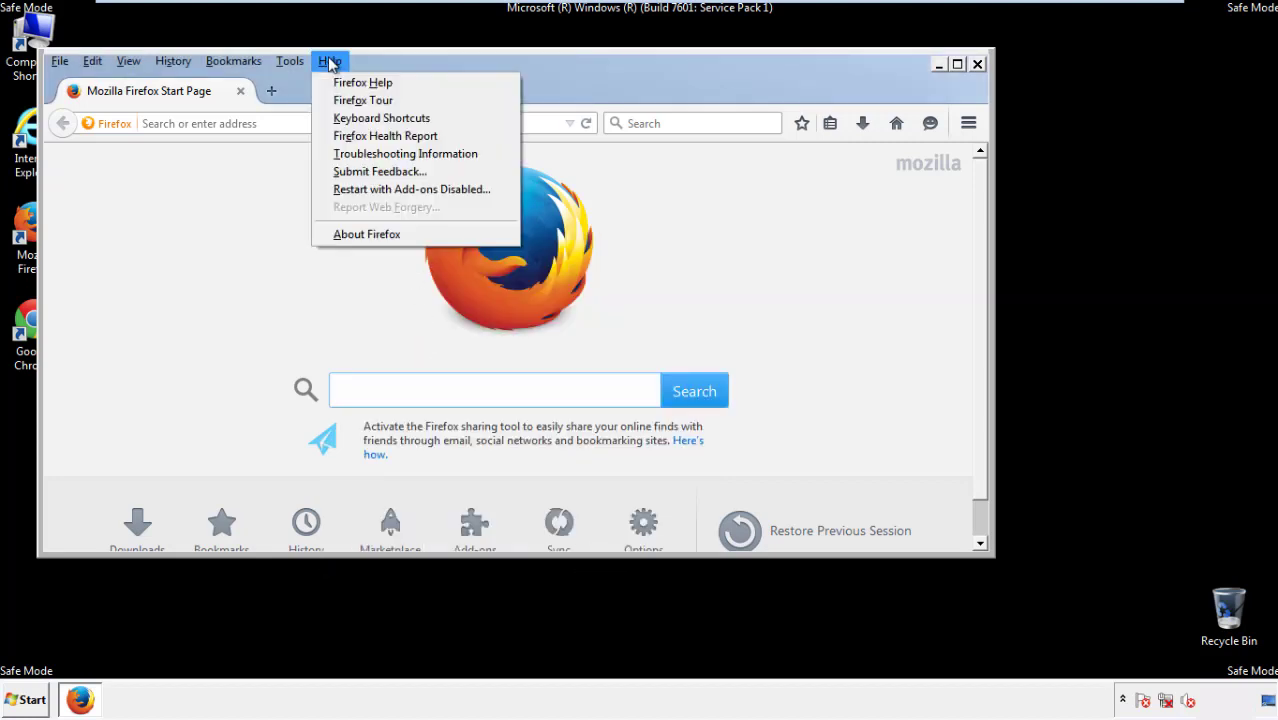
{"action": "left_click", "coordinate": [370, 153]}
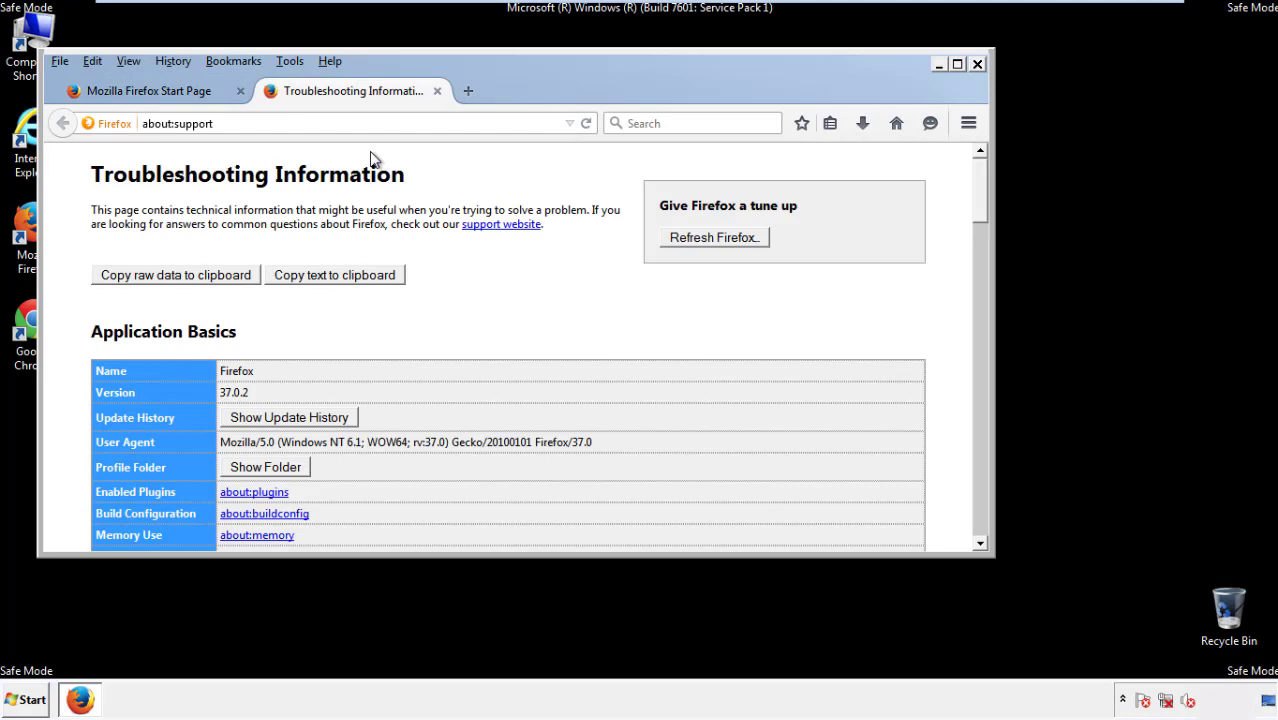
{"action": "left_click", "coordinate": [741, 239]}
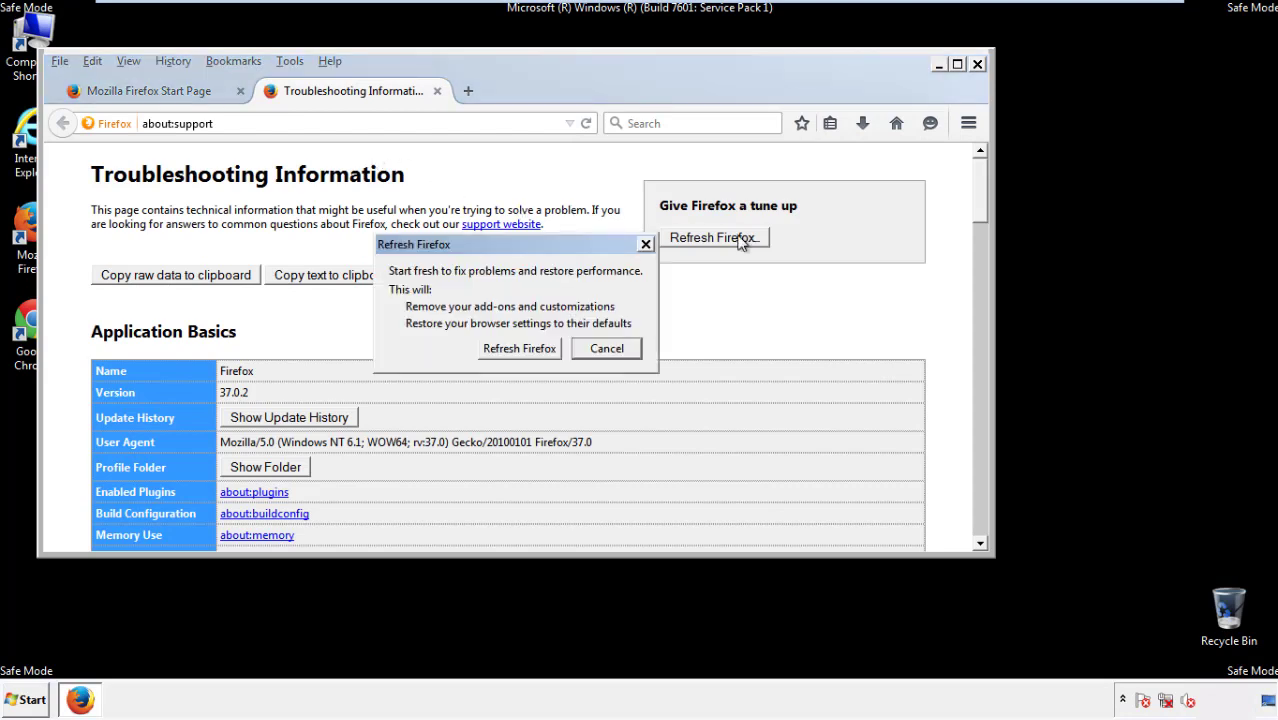
{"action": "left_click", "coordinate": [519, 348]}
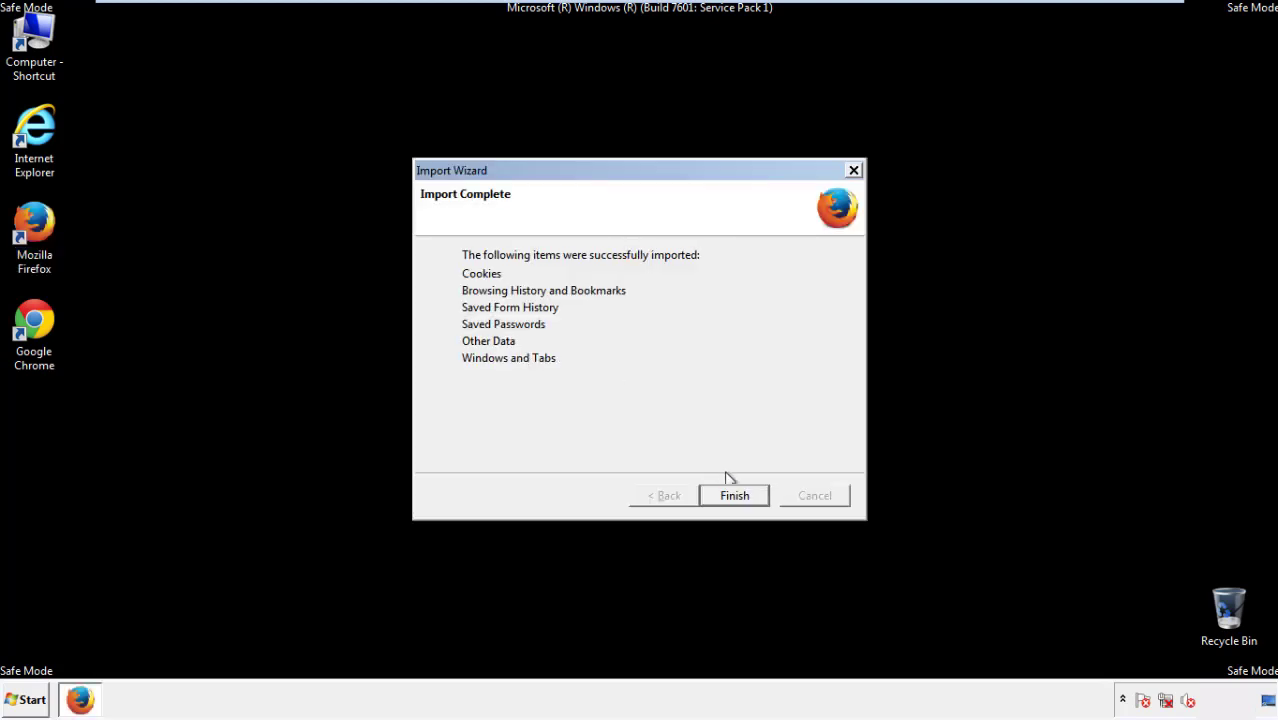
{"action": "left_click", "coordinate": [735, 496]}
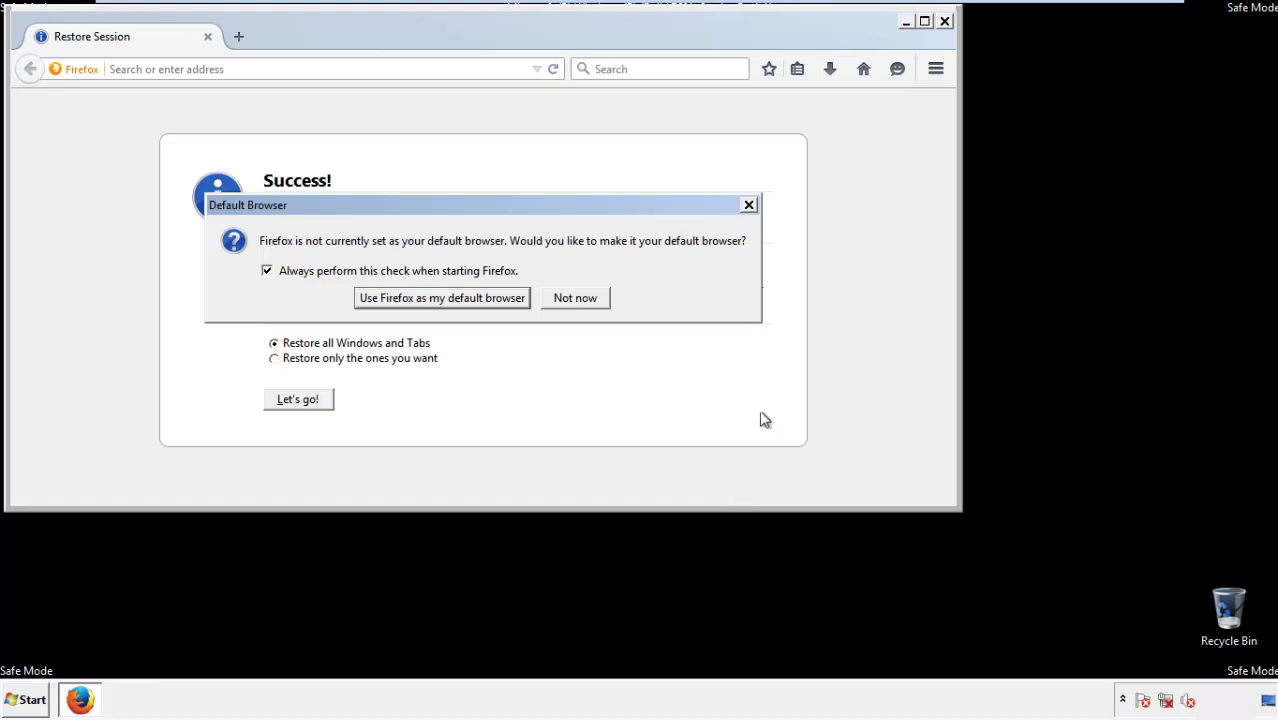
{"action": "left_click", "coordinate": [574, 300]}
{"action": "left_click", "coordinate": [944, 21]}
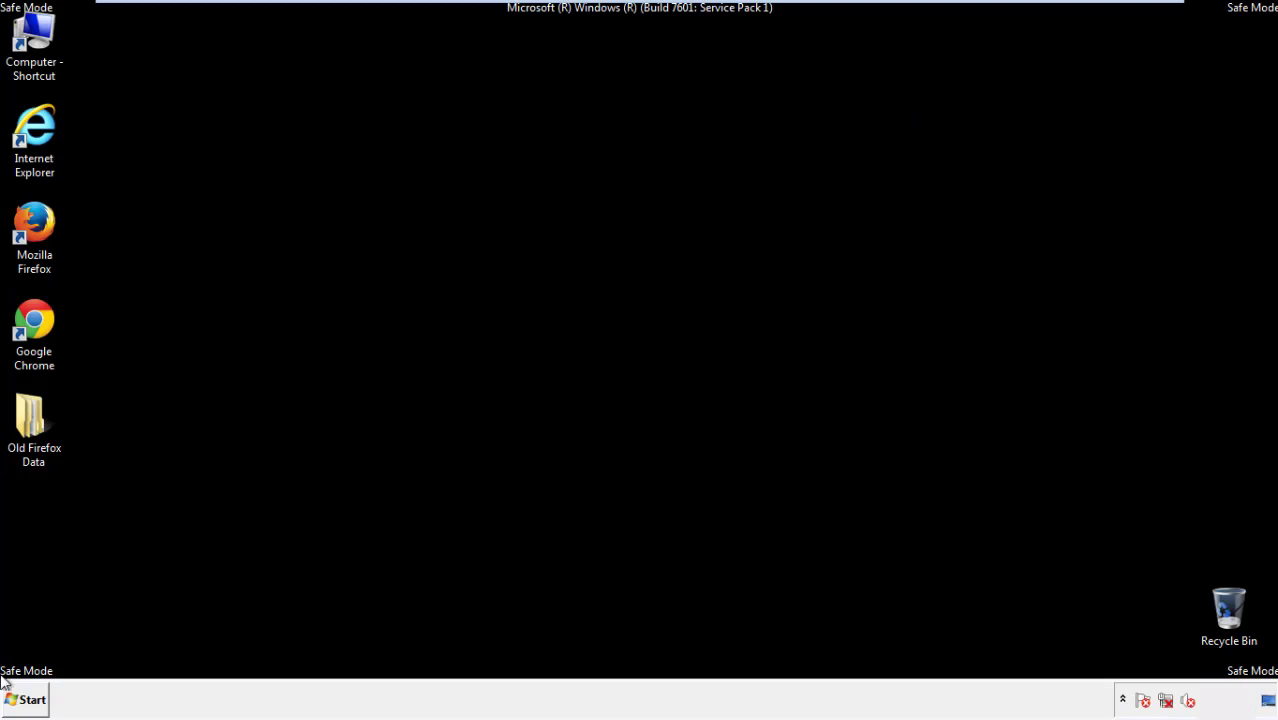
{"action": "left_click", "coordinate": [30, 318]}
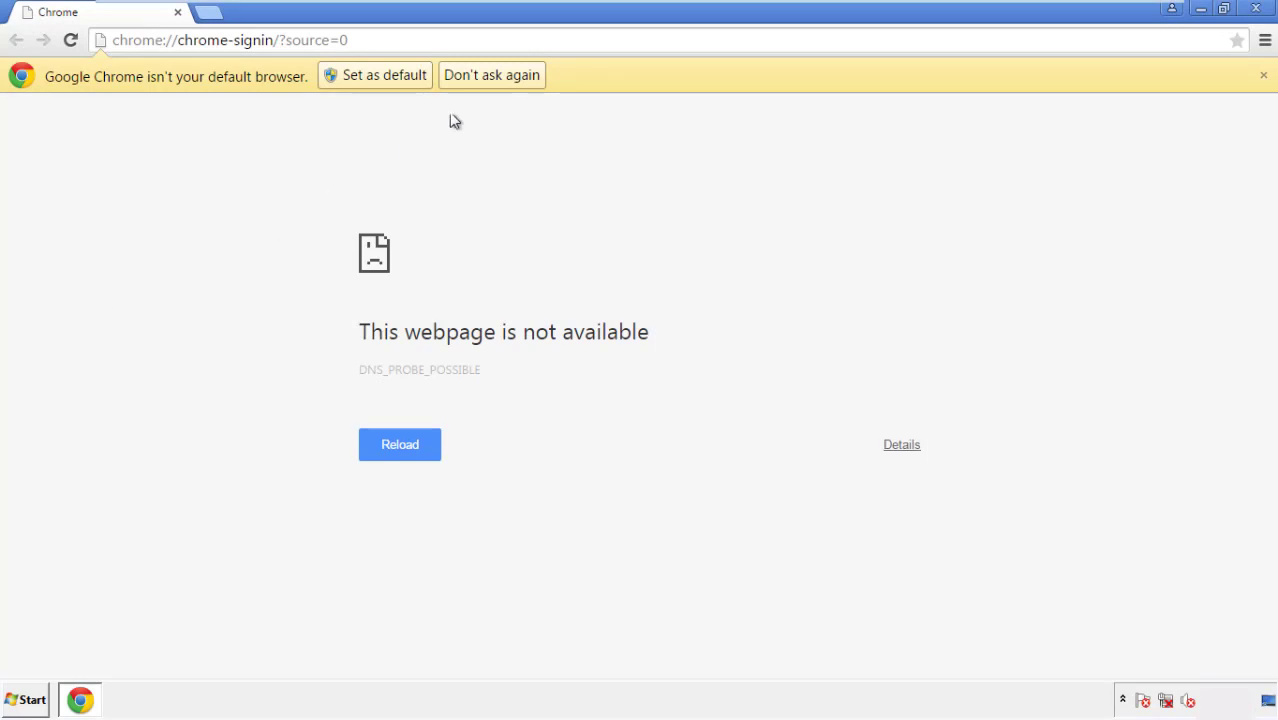
Step: Permanently dismiss Chrome's default-browser prompt and go to the History page via Settings
{"action": "left_click", "coordinate": [491, 75]}
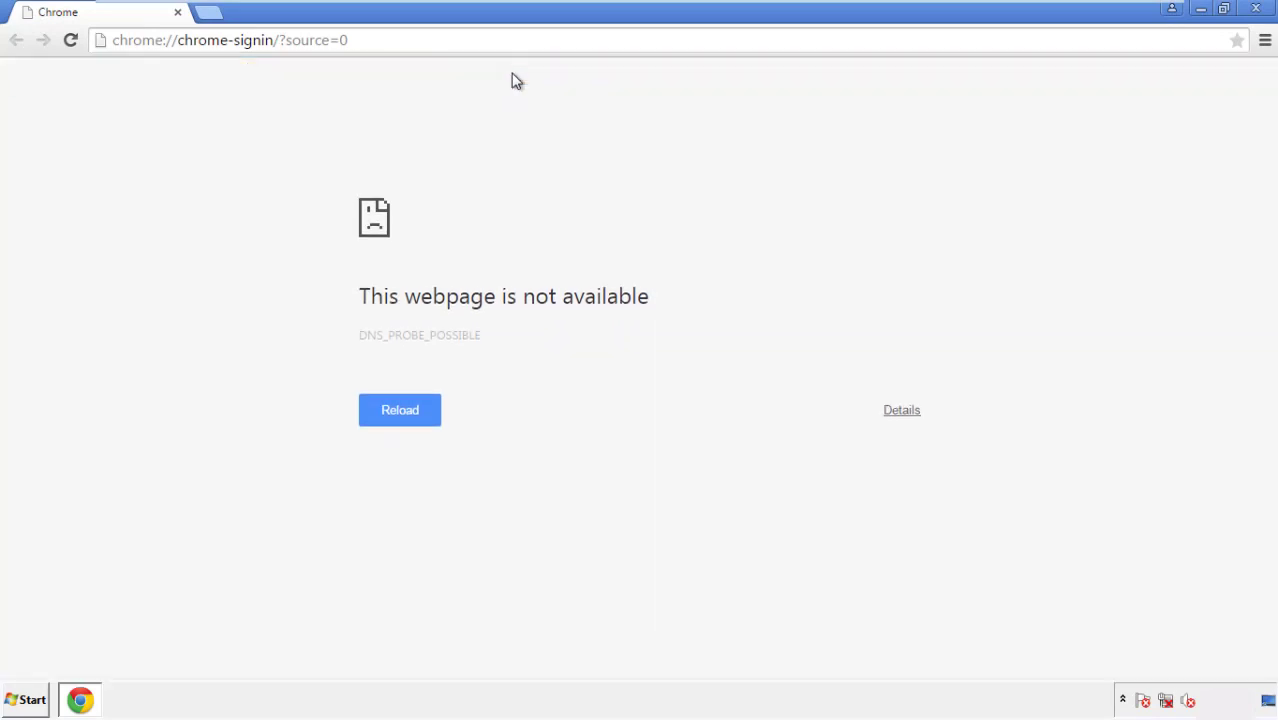
{"action": "left_click", "coordinate": [1265, 42]}
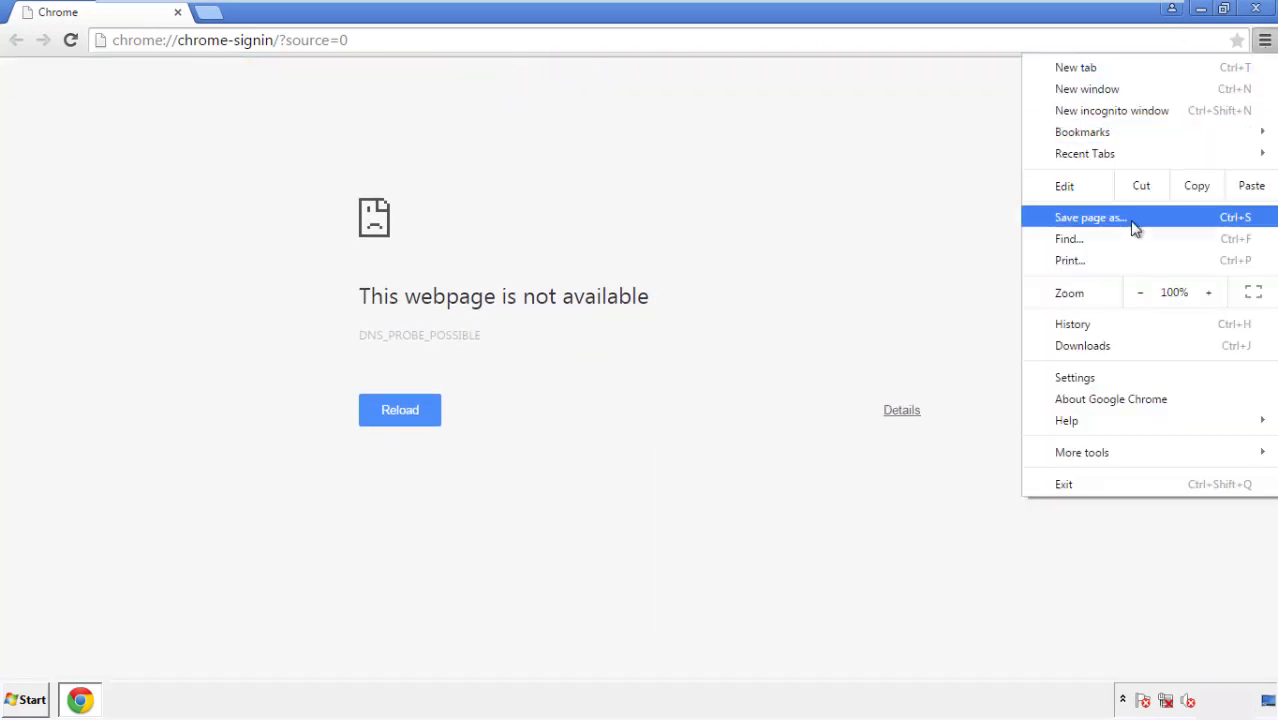
{"action": "left_click", "coordinate": [1078, 377]}
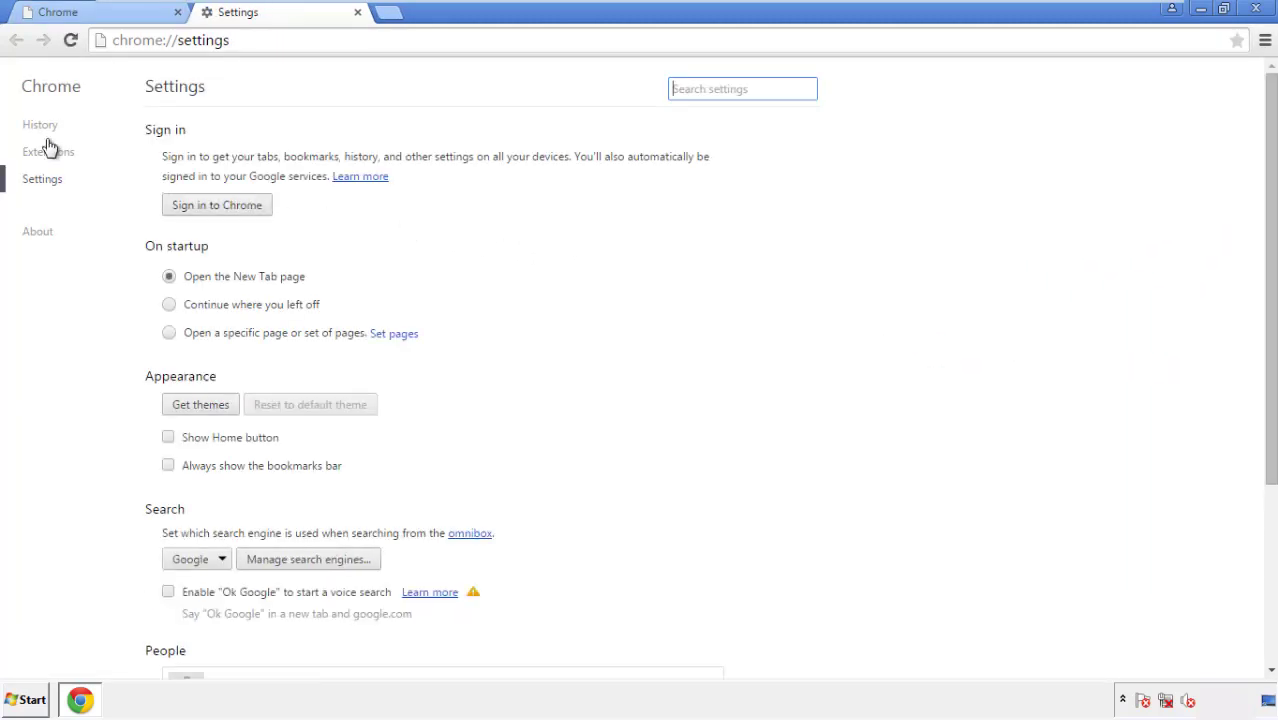
{"action": "left_click", "coordinate": [46, 128]}
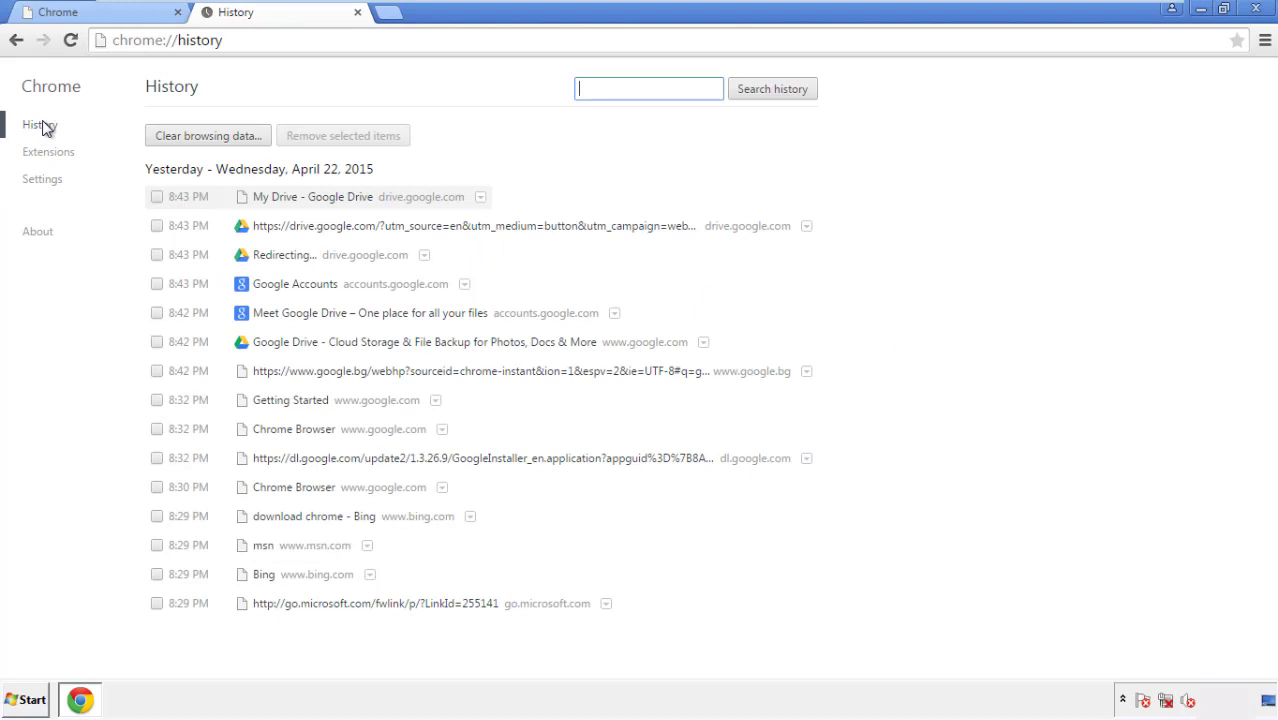
Step: Clear Chrome browsing data from the beginning of time, including autofill form data
{"action": "left_click", "coordinate": [192, 139]}
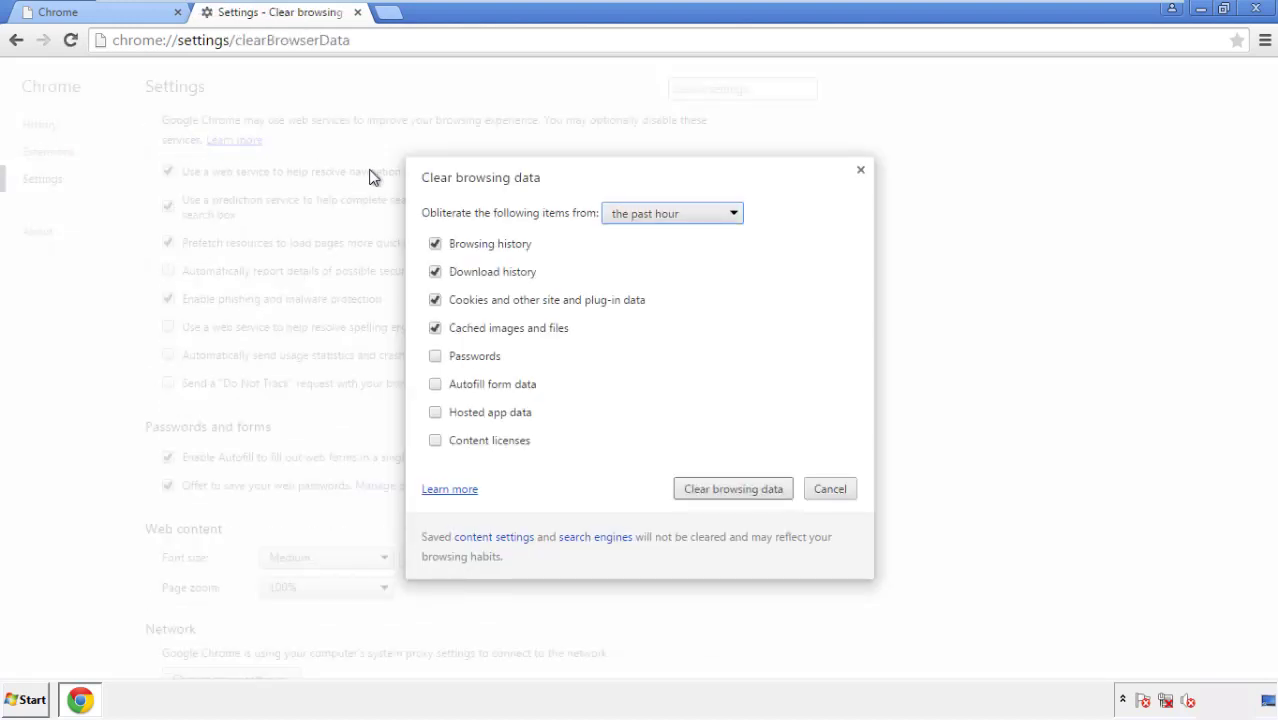
{"action": "left_click", "coordinate": [642, 215]}
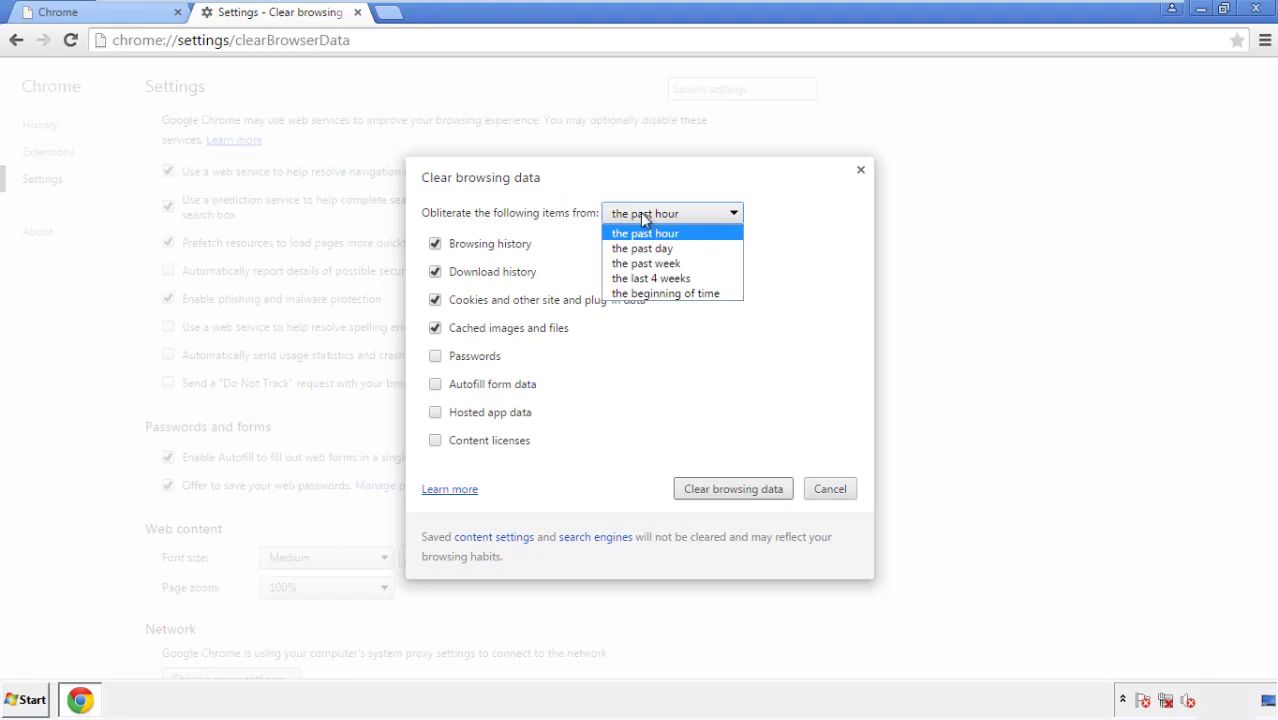
{"action": "left_click", "coordinate": [640, 294]}
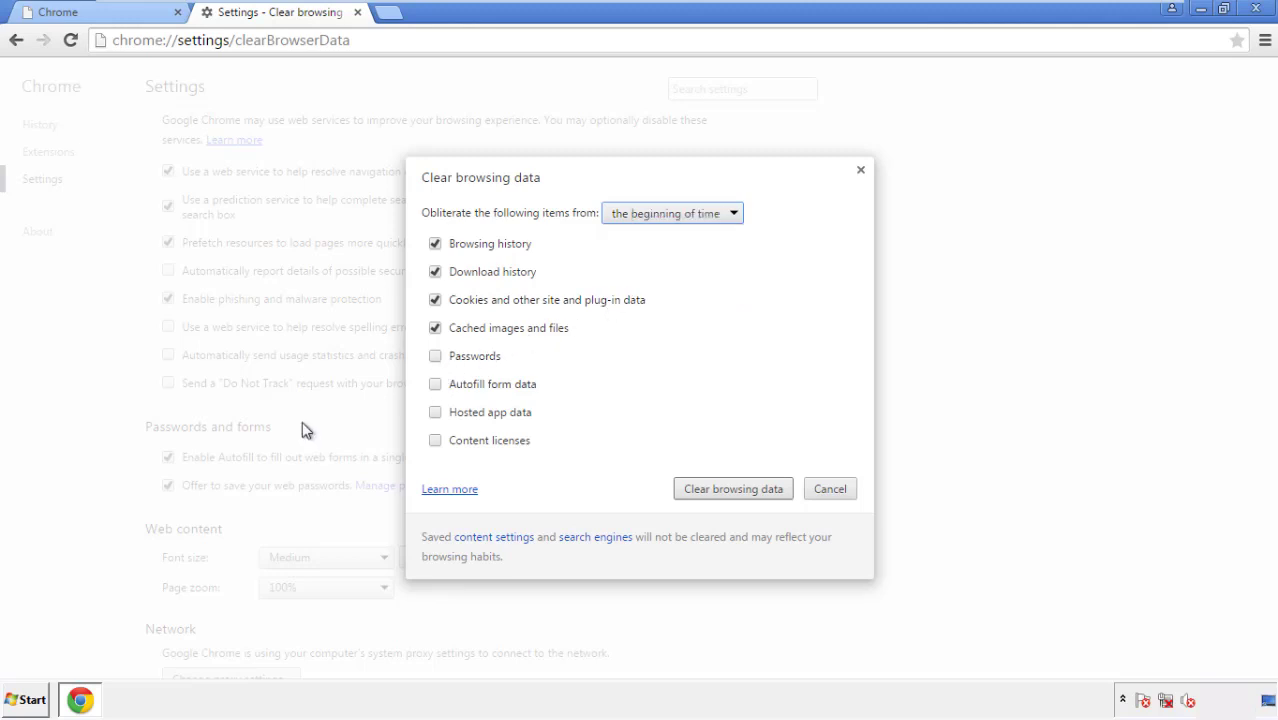
{"action": "left_click", "coordinate": [436, 386]}
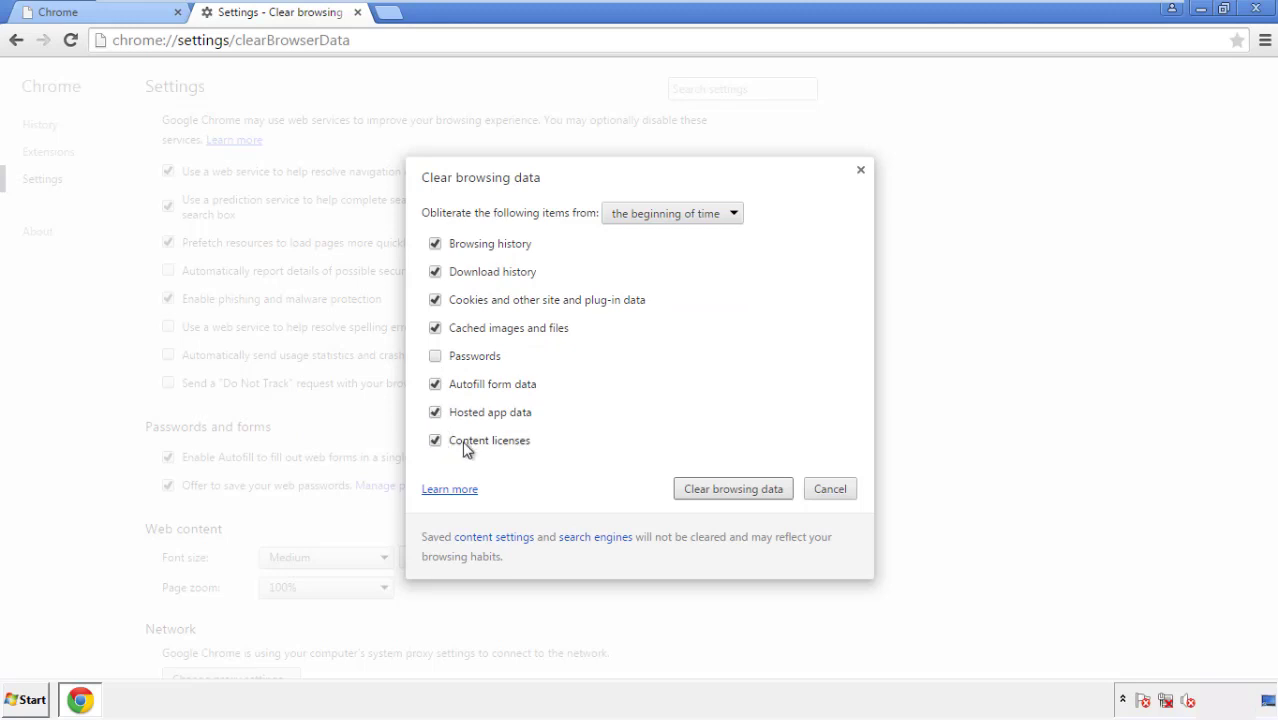
{"action": "left_click", "coordinate": [716, 493]}
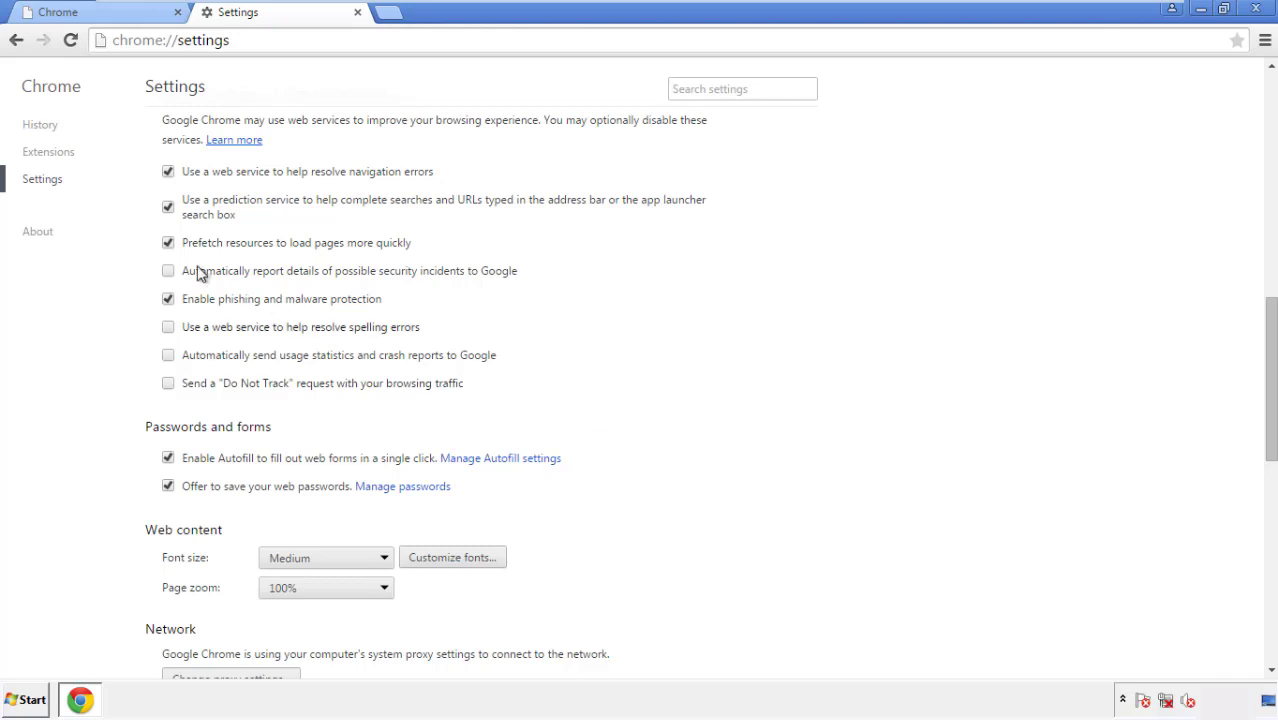
Step: Reset Chrome's settings to their original defaults and close the browser
{"action": "left_click_drag", "start_coordinate": [1270, 318], "coordinate": [1266, 537]}
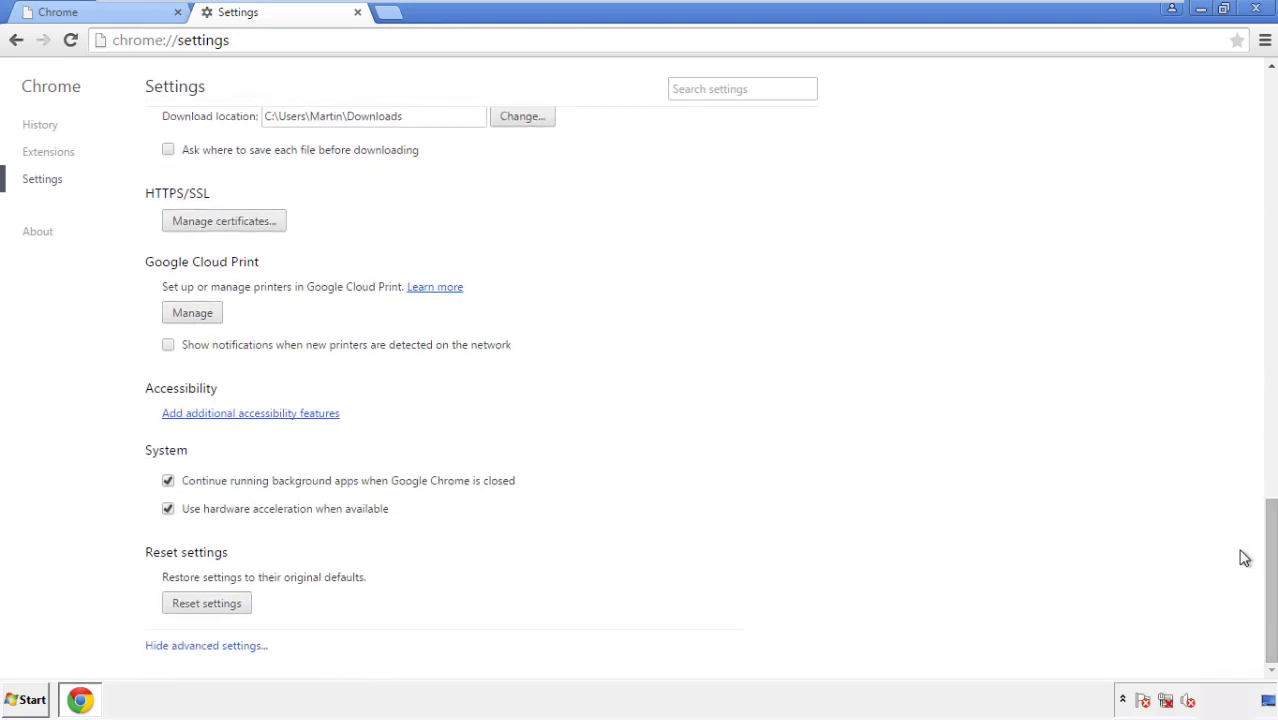
{"action": "left_click", "coordinate": [242, 611]}
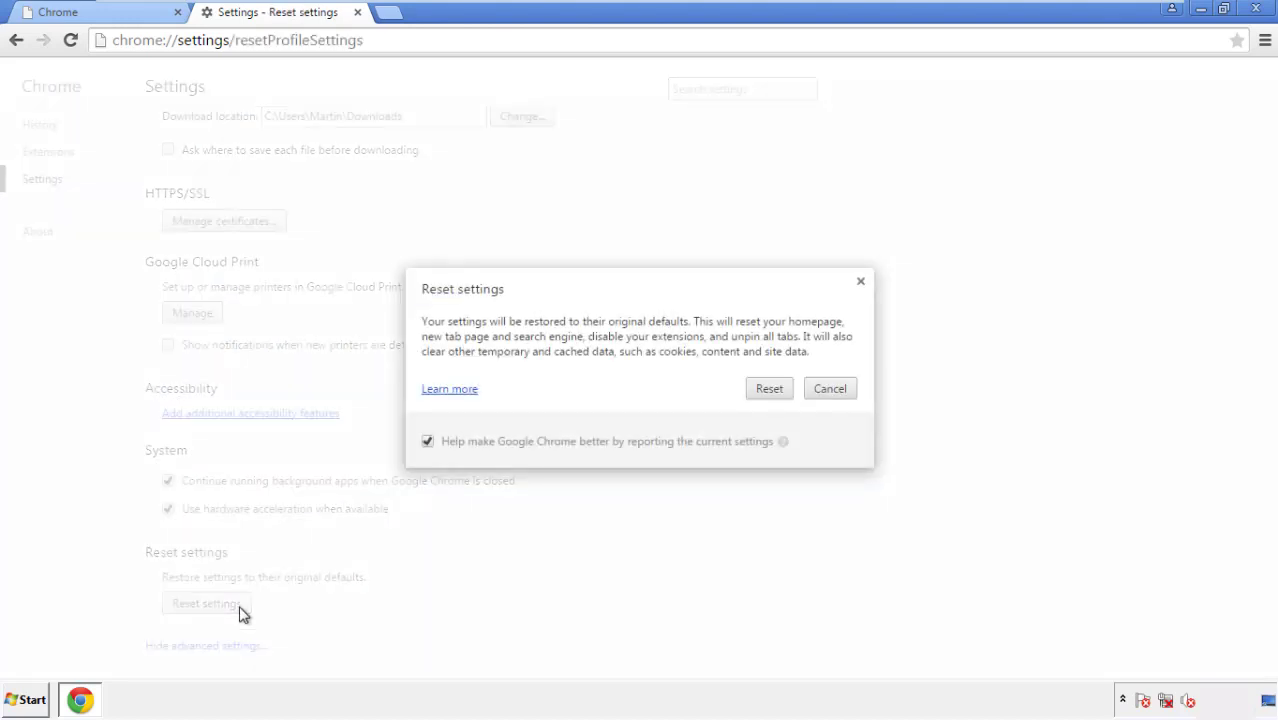
{"action": "left_click", "coordinate": [771, 390]}
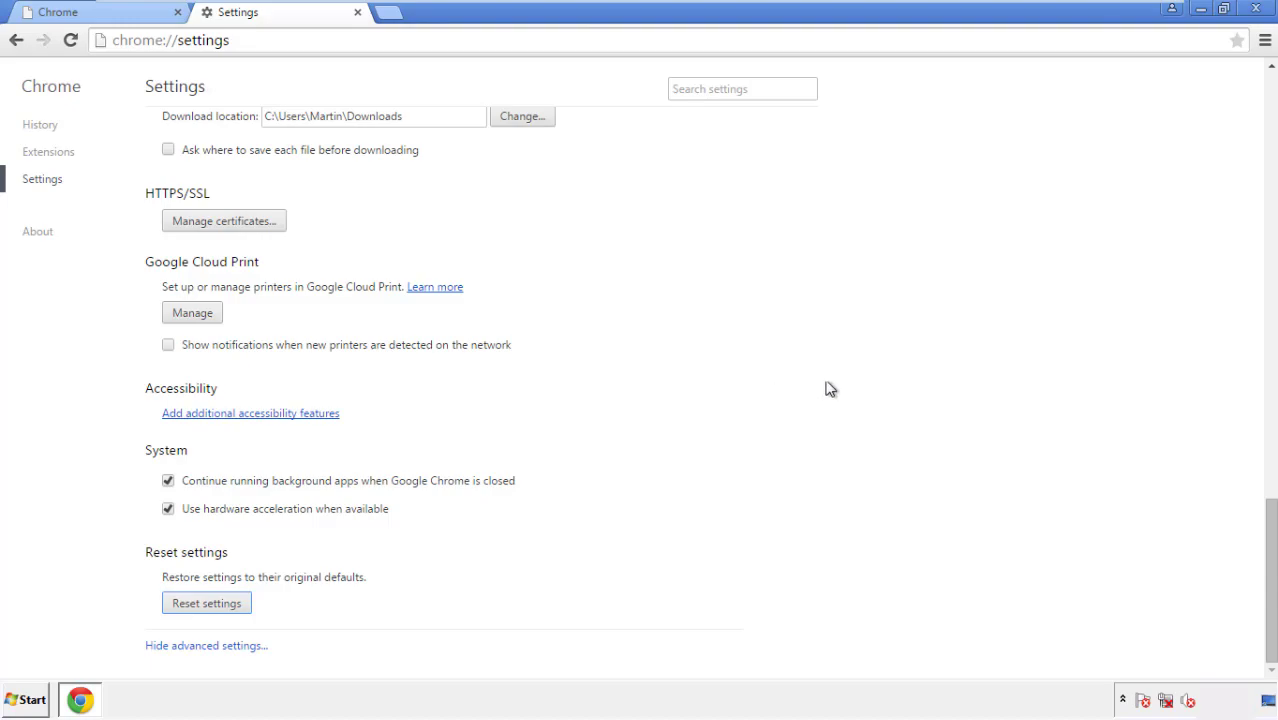
{"action": "left_click", "coordinate": [1254, 8]}
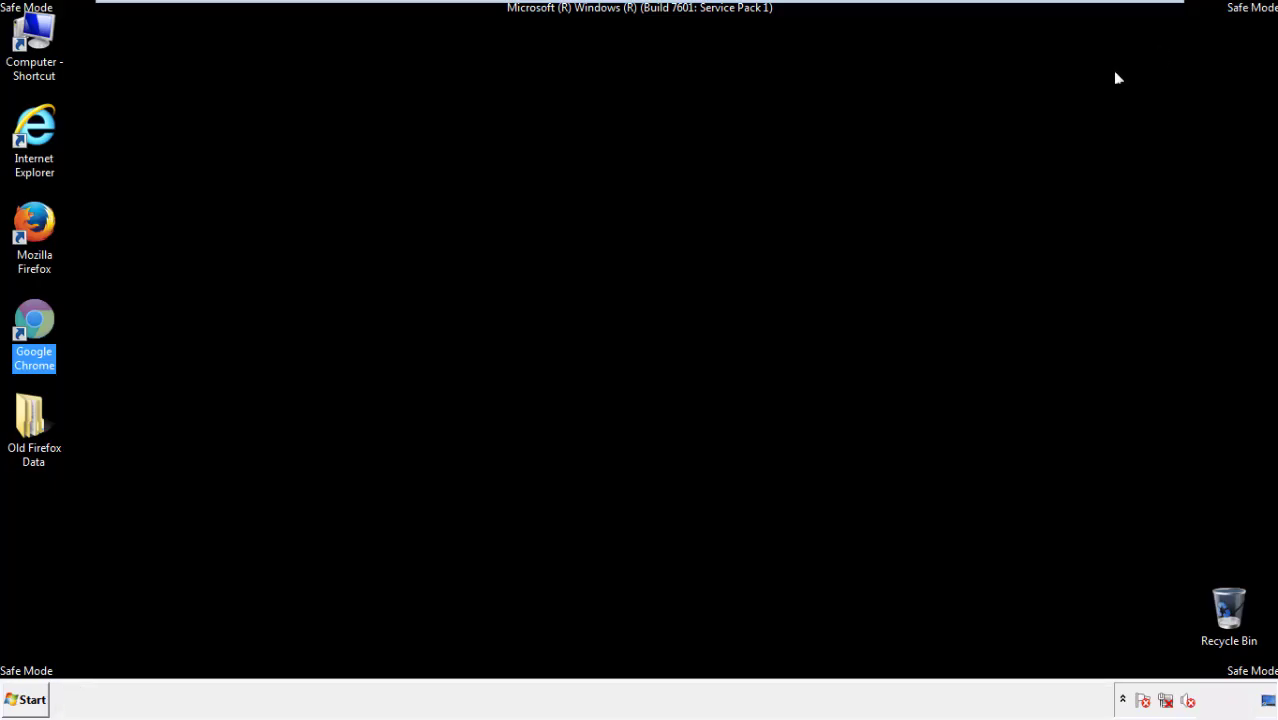
Step: Deselect the desktop icons and launch Mozilla Firefox from its desktop shortcut
{"action": "left_click", "coordinate": [690, 323]}
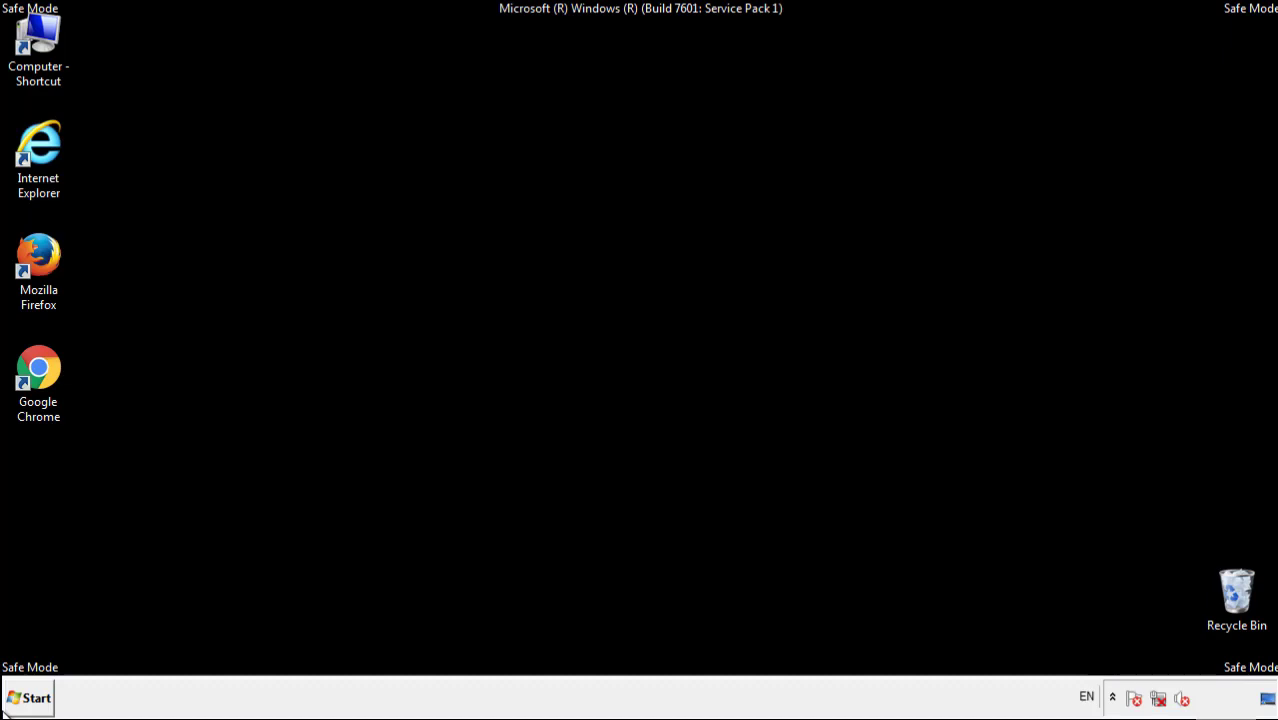
{"action": "double_click", "coordinate": [49, 250]}
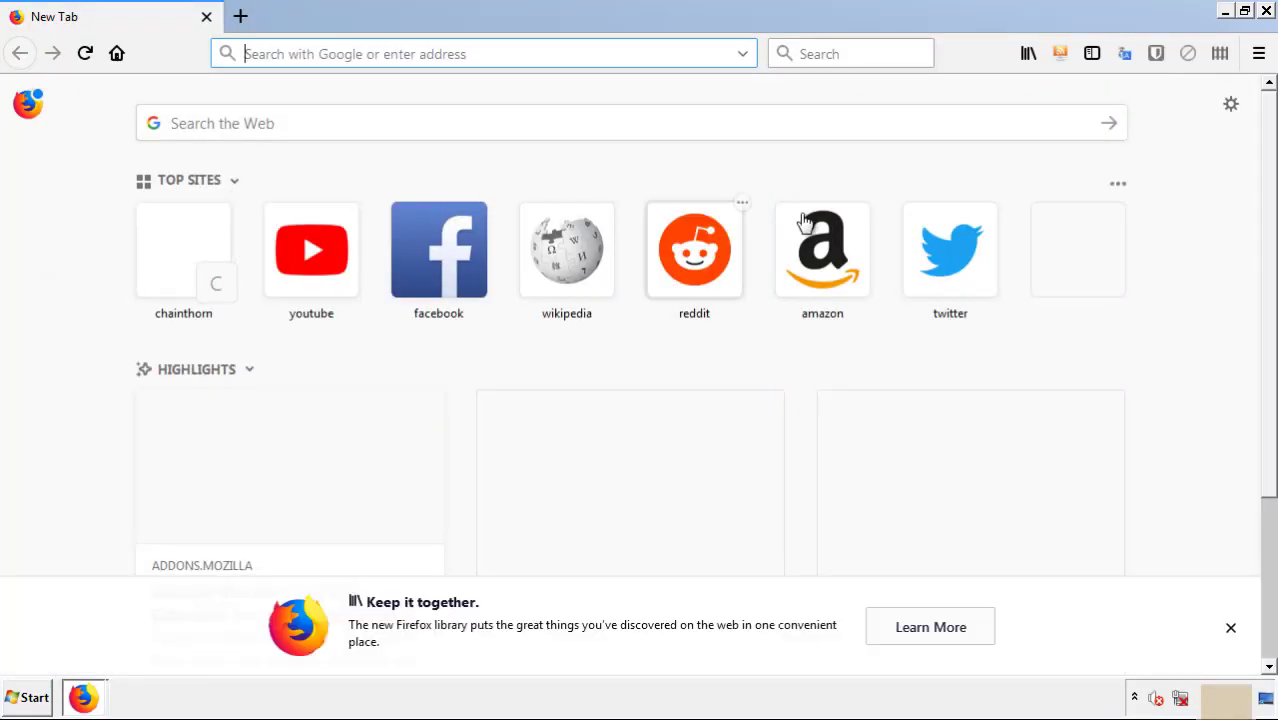
Step: Remove the Search Mine extension in Firefox's Add-ons Manager, then close Firefox
{"action": "left_click", "coordinate": [1258, 53]}
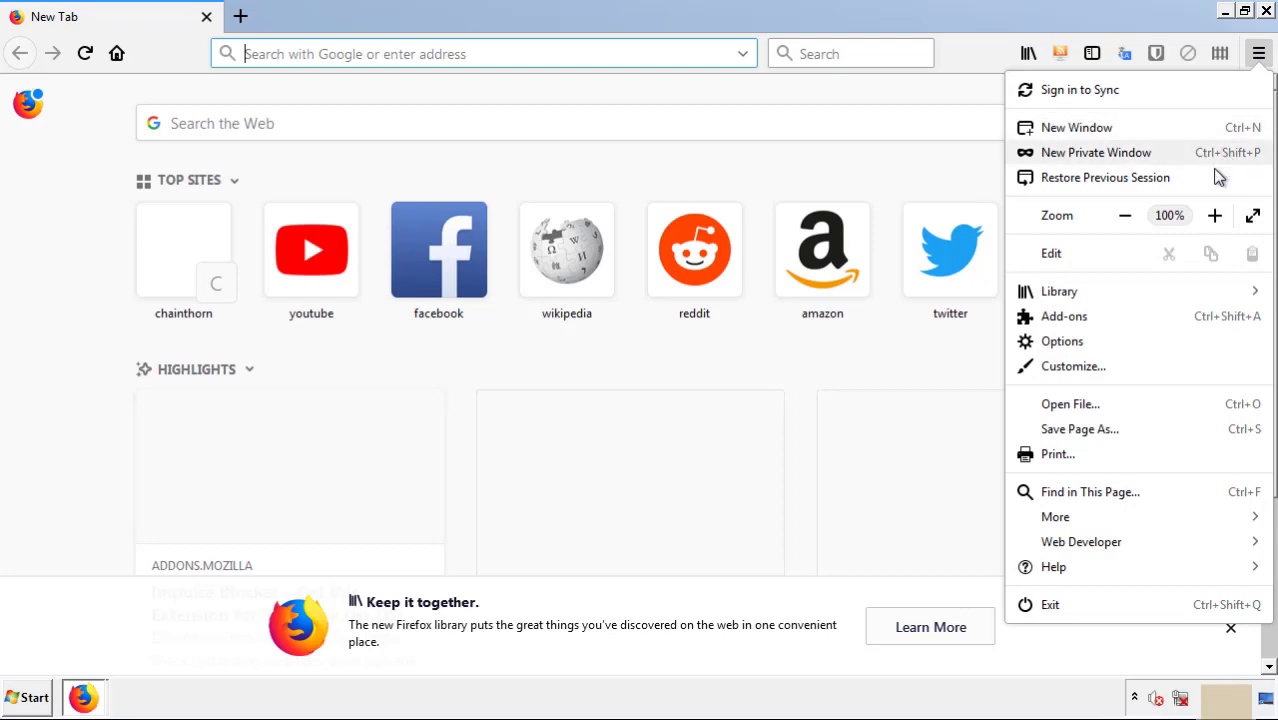
{"action": "left_click", "coordinate": [1181, 330]}
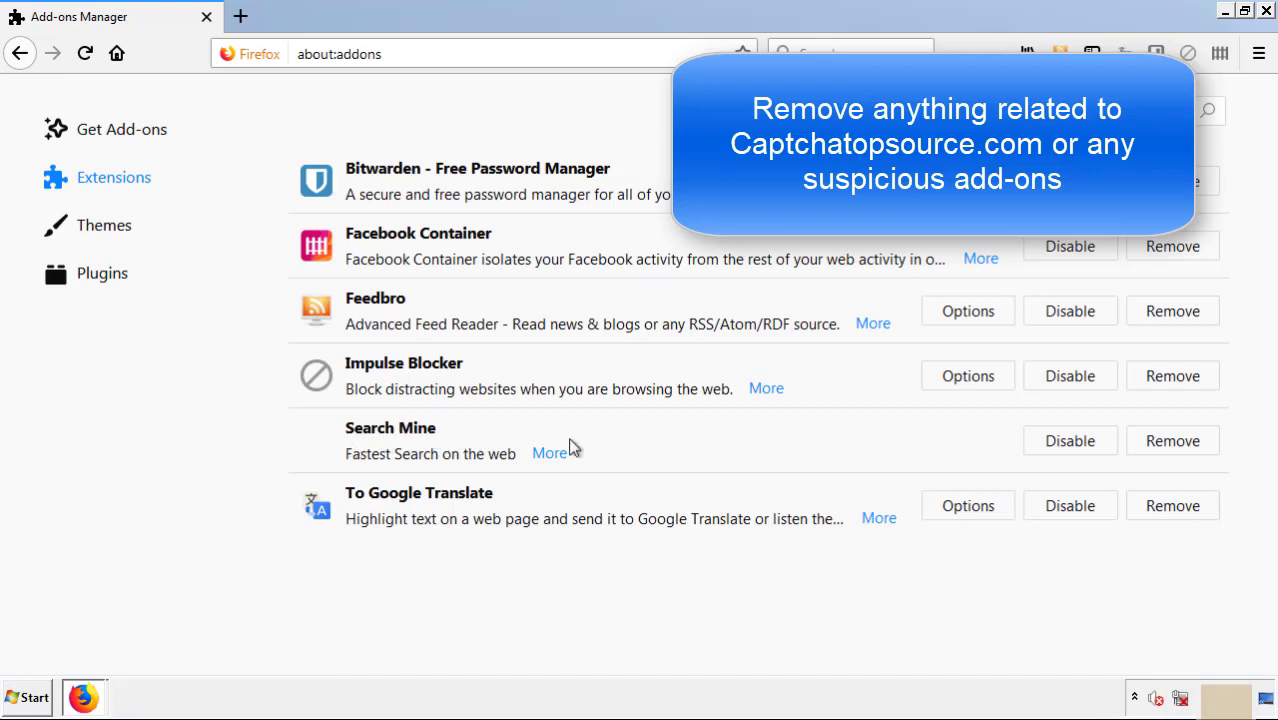
{"action": "left_click", "coordinate": [1166, 448]}
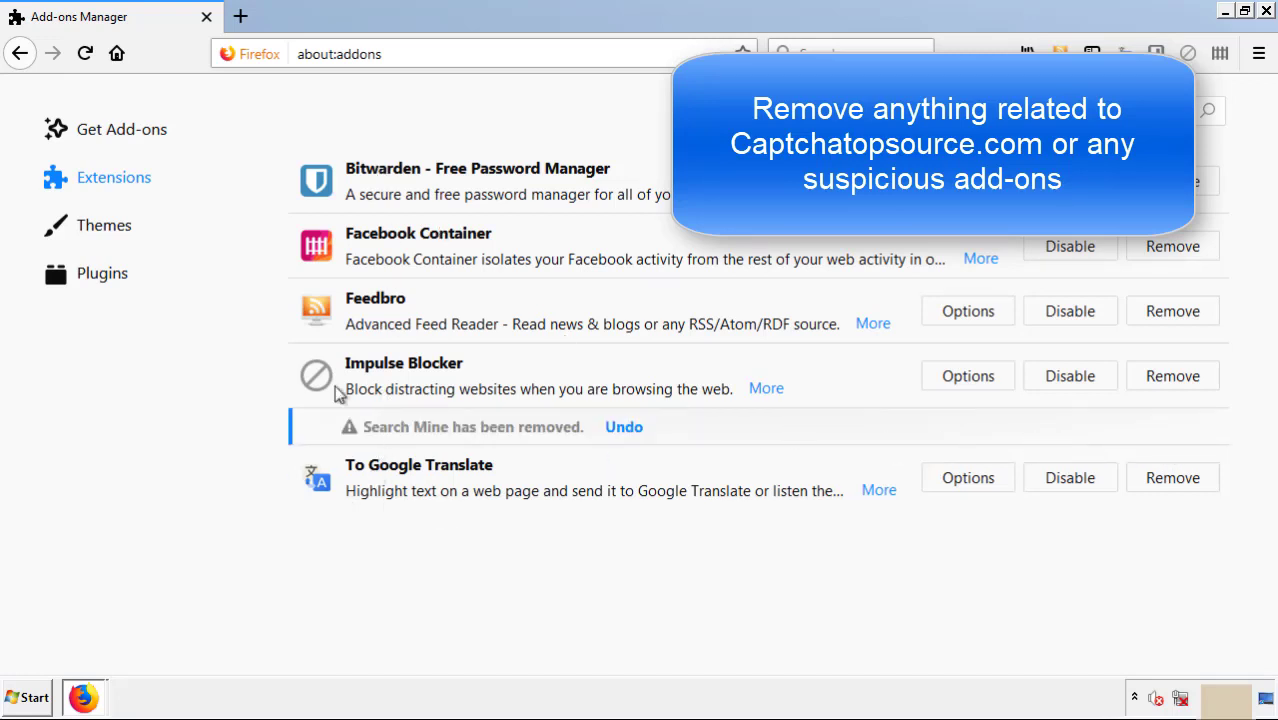
{"action": "left_click", "coordinate": [1267, 11]}
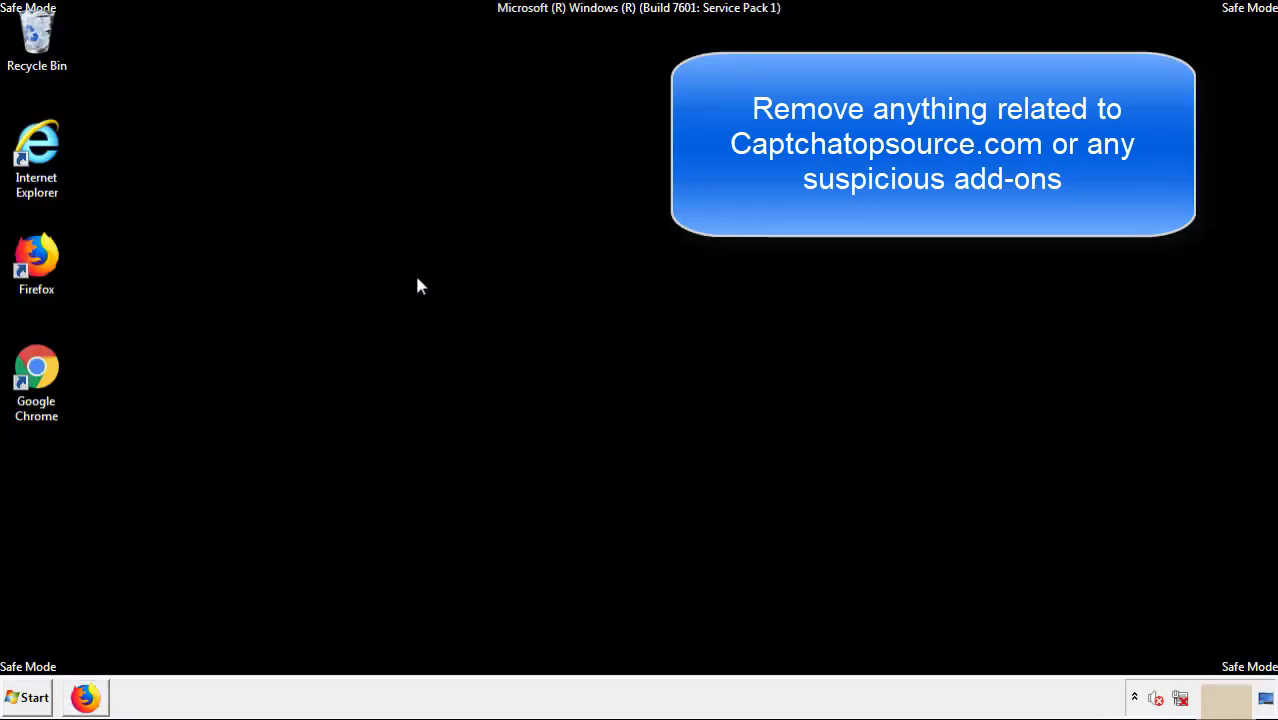
Step: Launch Google Chrome from its desktop icon and open the three-dot main menu
{"action": "double_click", "coordinate": [34, 388]}
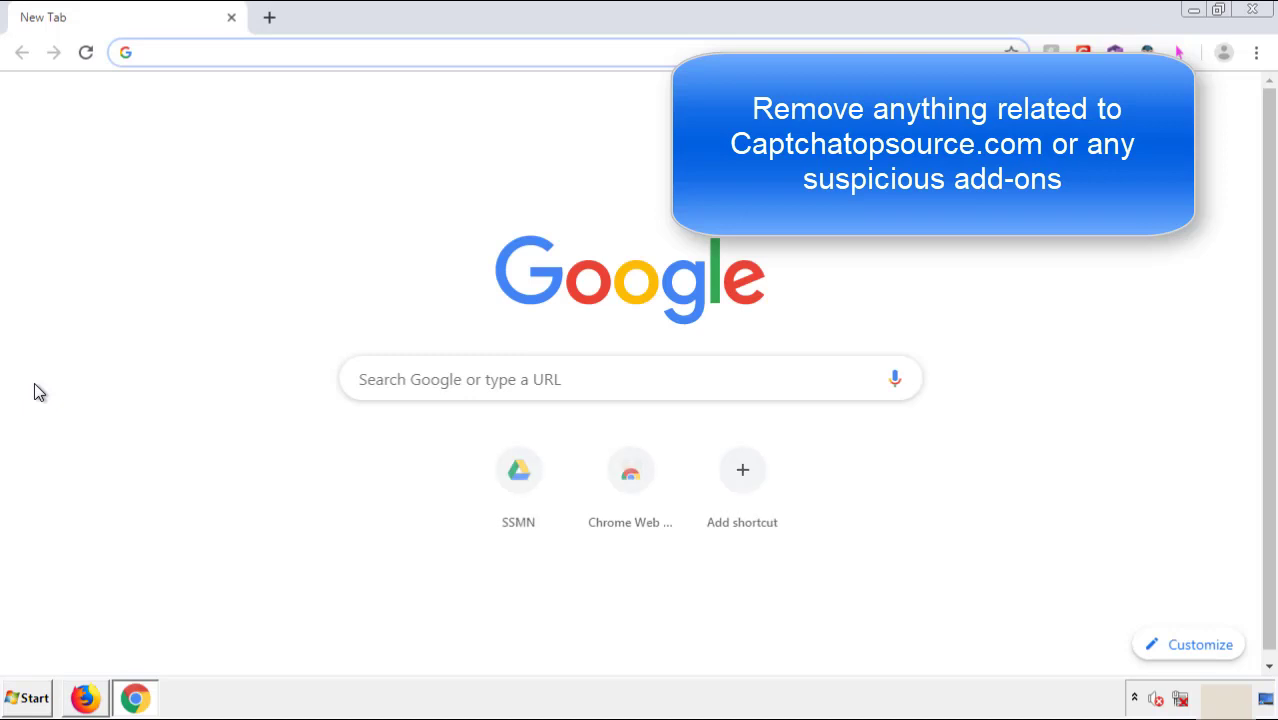
{"action": "left_click", "coordinate": [1256, 53]}
Step: Remove and confirm Search Mine on Chrome's Extensions page, close Chrome, and open Start
{"action": "mouse_move", "coordinate": [1144, 351]}
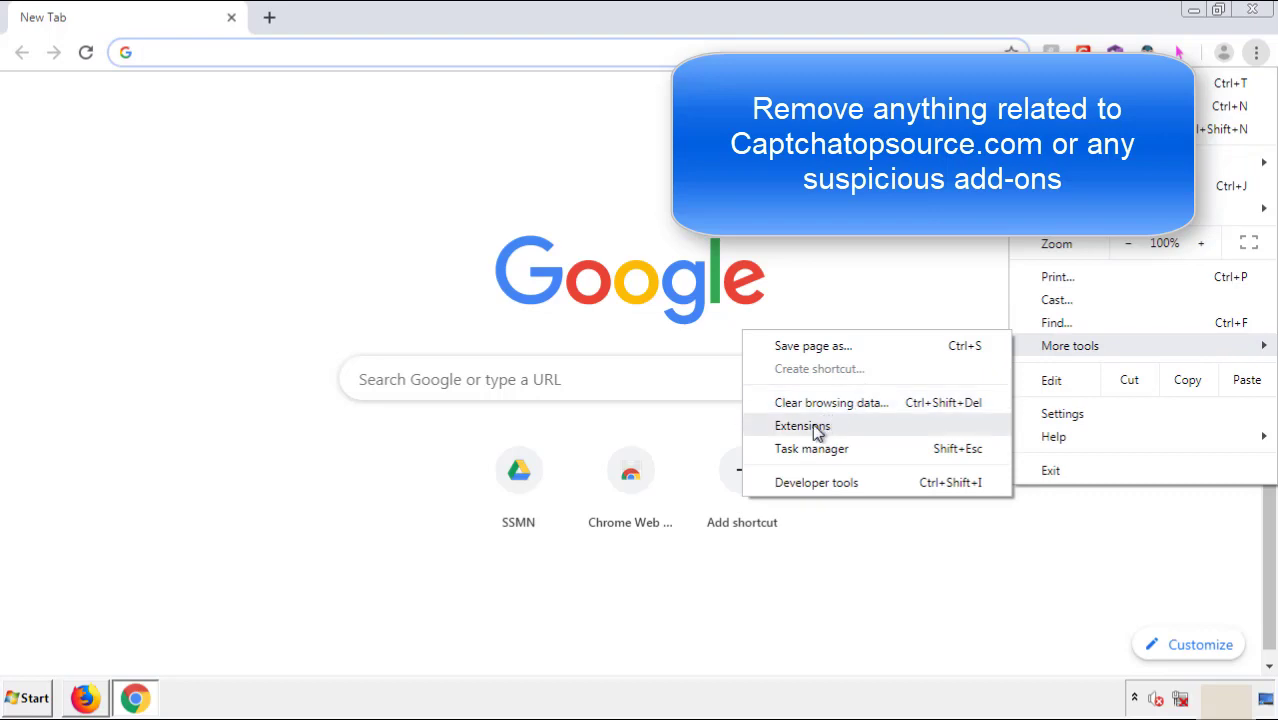
{"action": "left_click", "coordinate": [812, 425]}
{"action": "scroll", "coordinate": [362, 334], "scroll_direction": "down", "scroll_amount": 8}
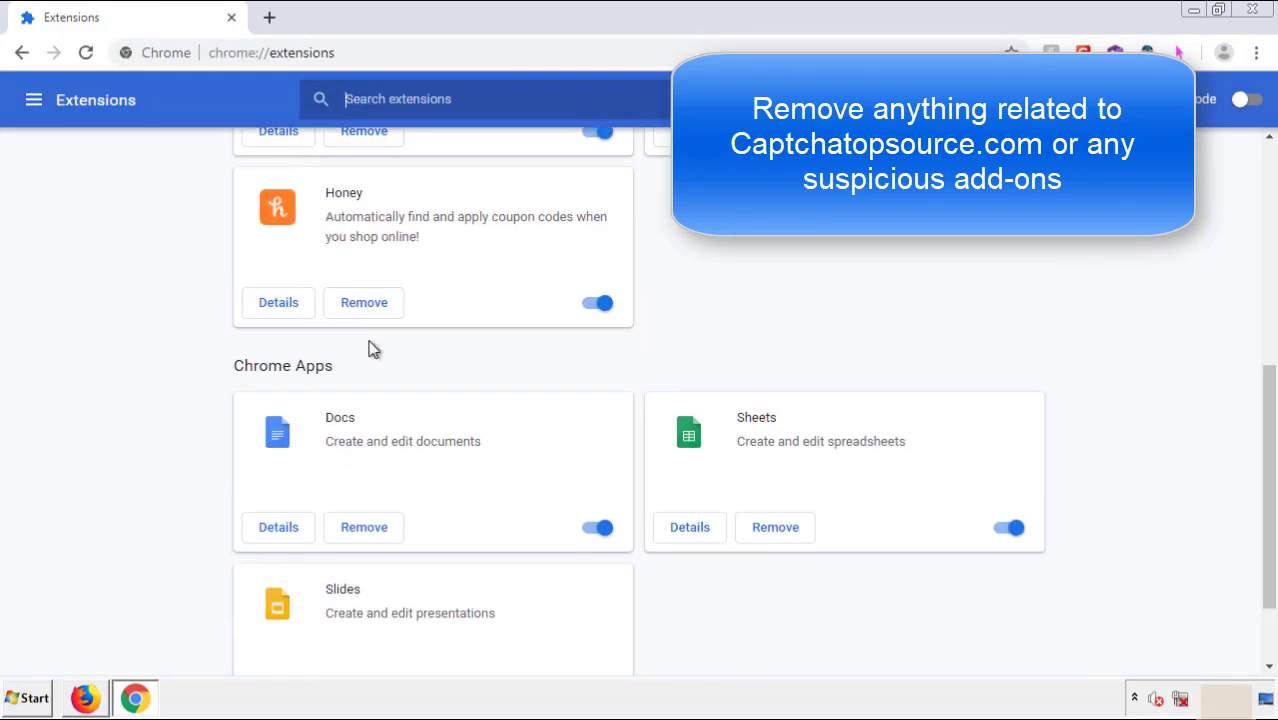
{"action": "scroll", "coordinate": [485, 365], "scroll_direction": "up", "scroll_amount": 8}
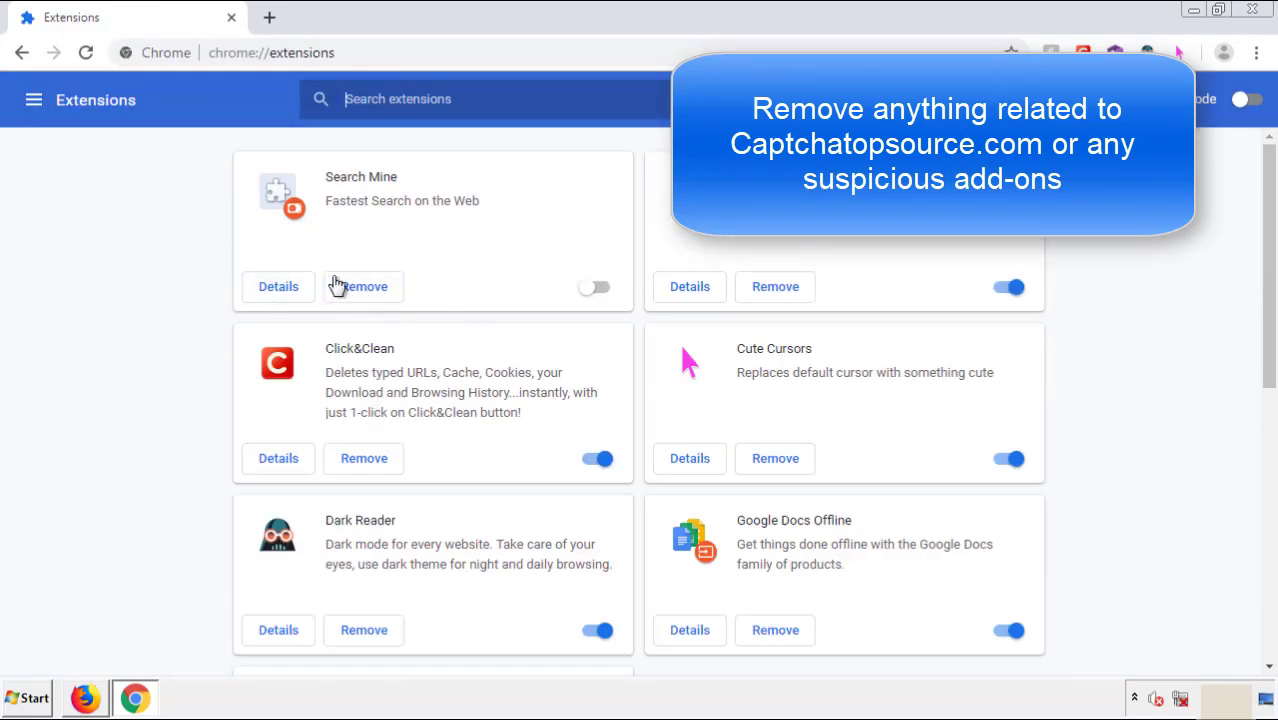
{"action": "left_click", "coordinate": [362, 293]}
{"action": "key", "text": "Return"}
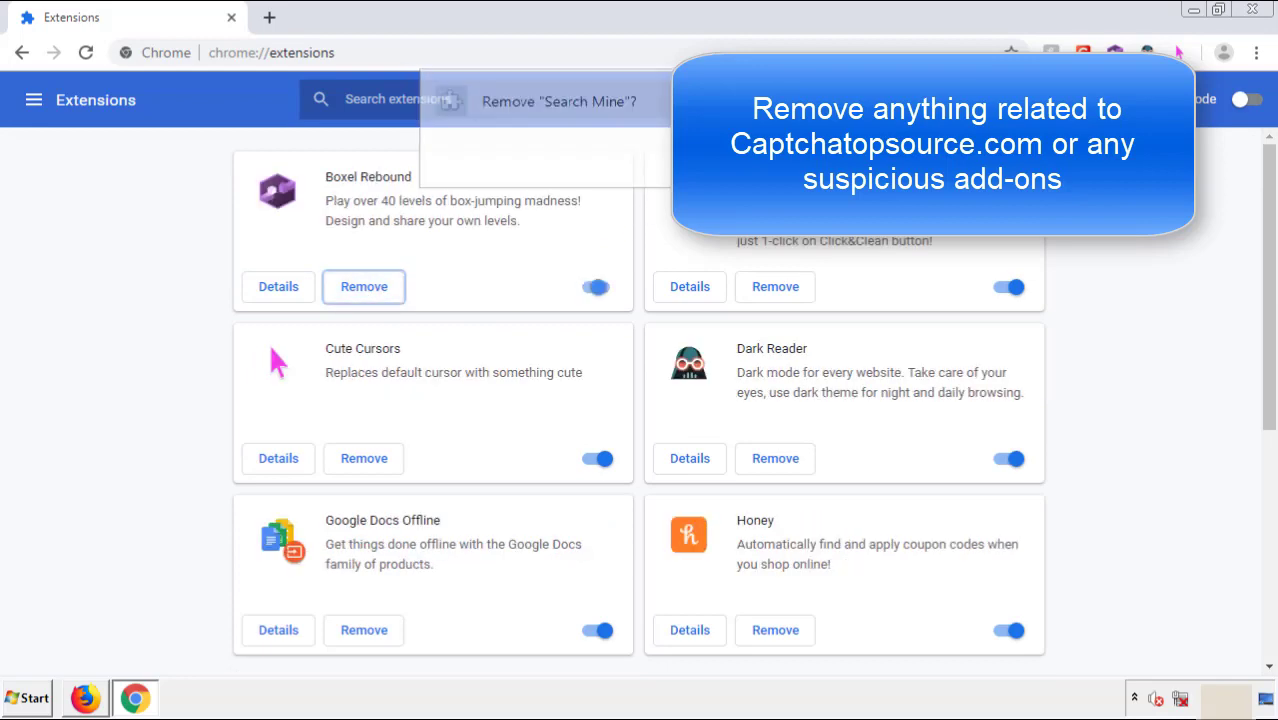
{"action": "left_click", "coordinate": [1252, 9]}
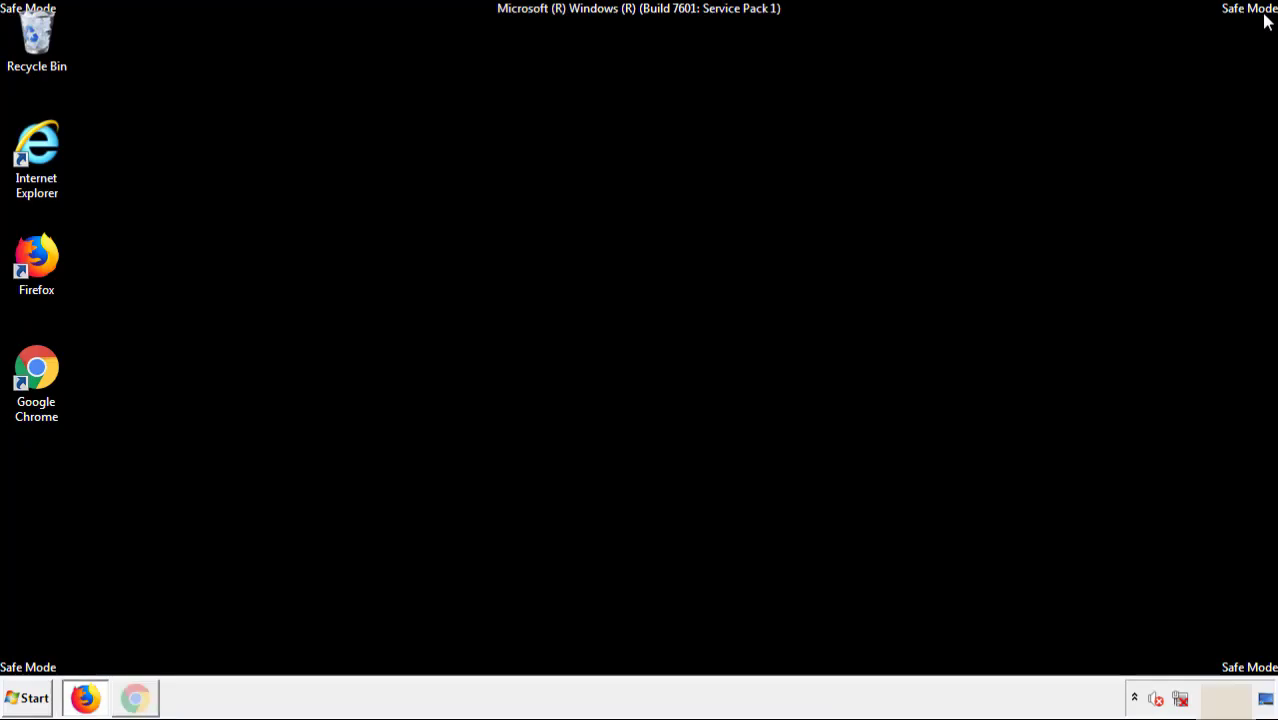
{"action": "left_click", "coordinate": [33, 700]}
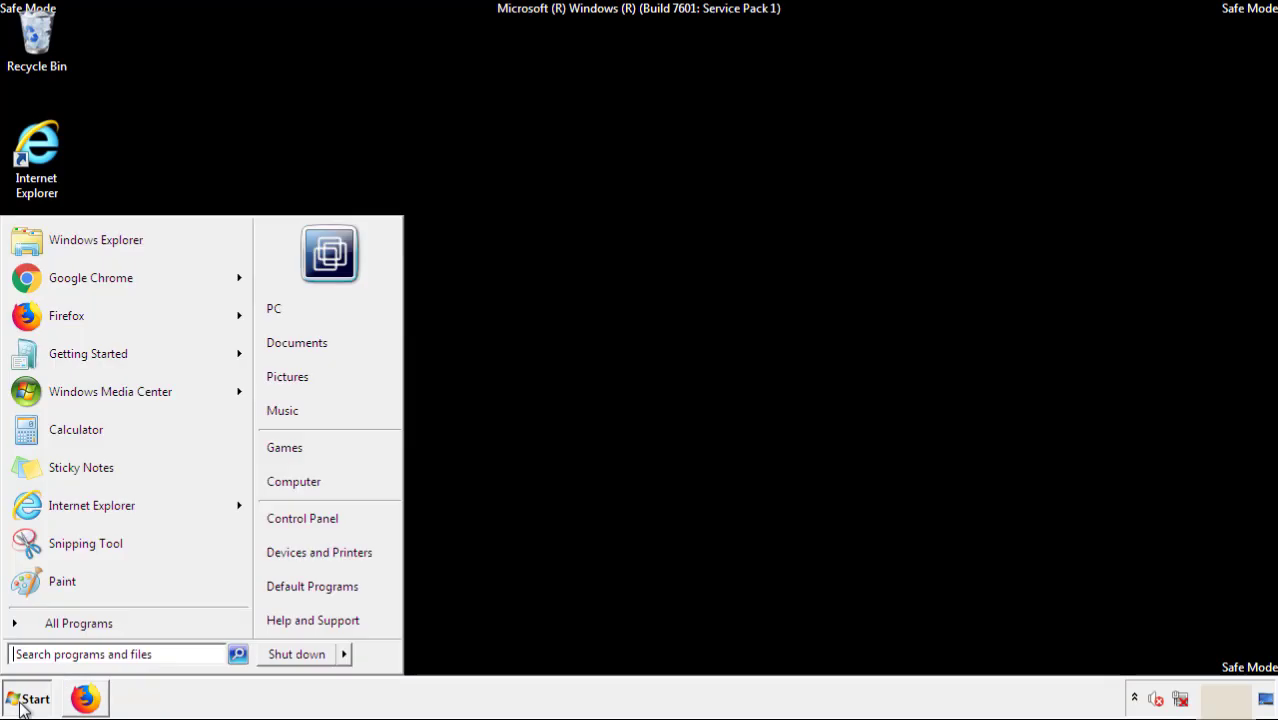